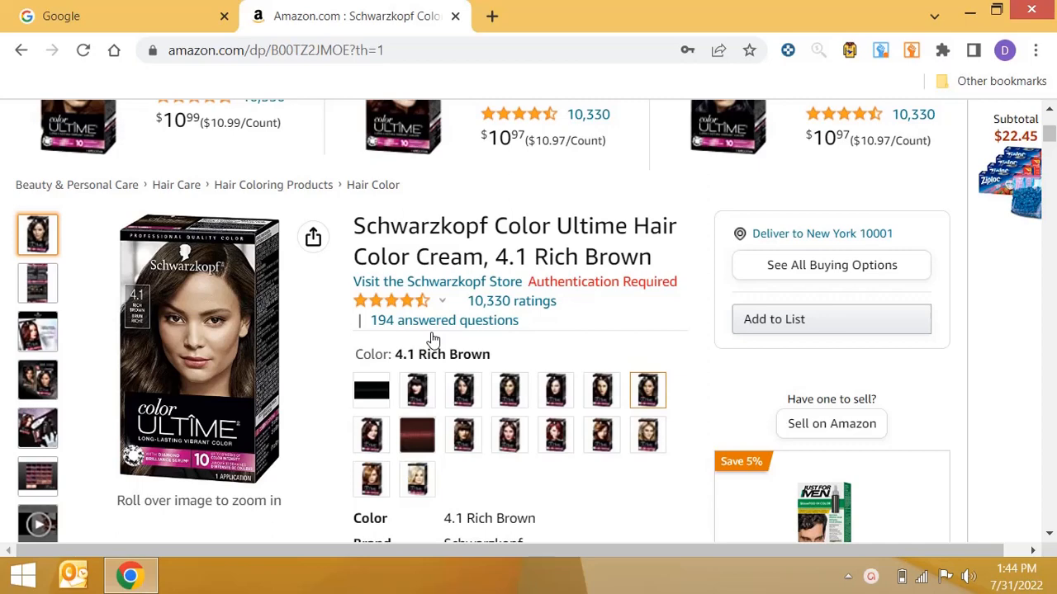
# Search the web in a new tab for "FBA amazon calculator USA" and open the FBA Revenue Calculator as a guest.
pyautogui.scroll(4, 433, 338)
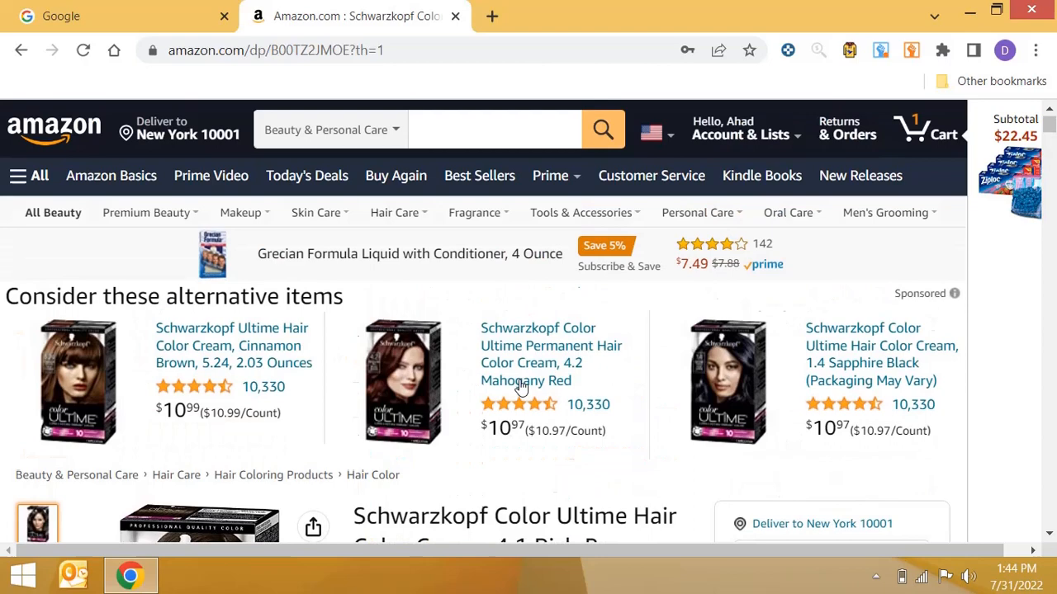
pyautogui.click(491, 16)
pyautogui.write('FBA ')
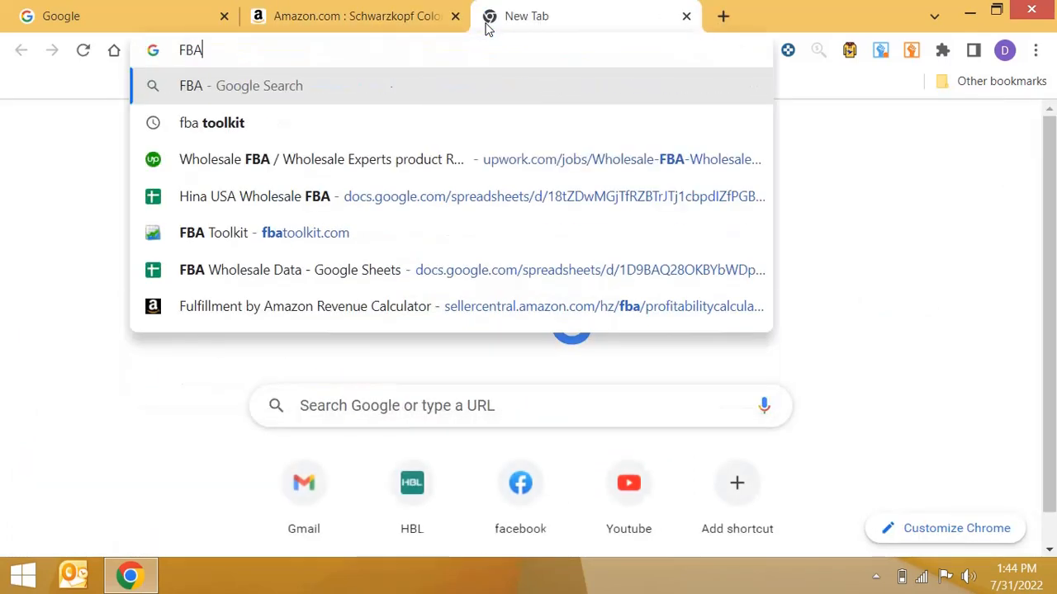
pyautogui.write('amazon ')
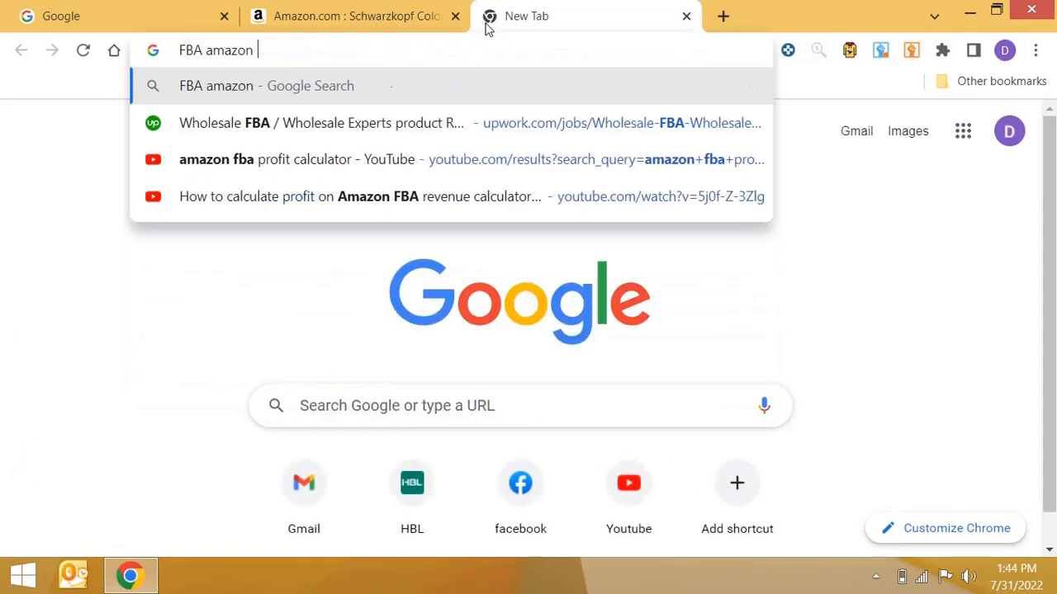
pyautogui.write('calc')
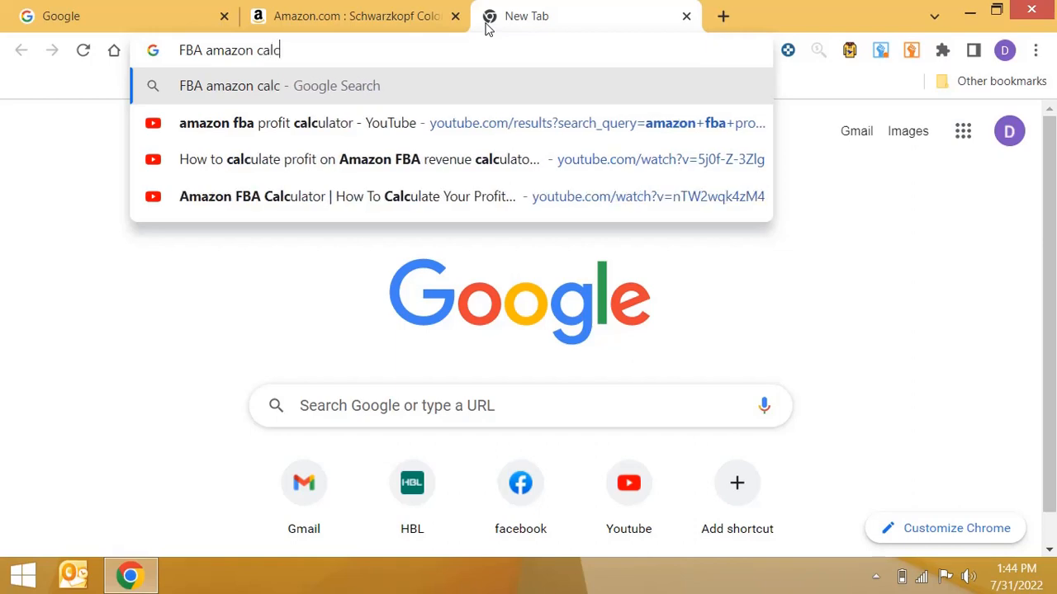
pyautogui.write('ula')
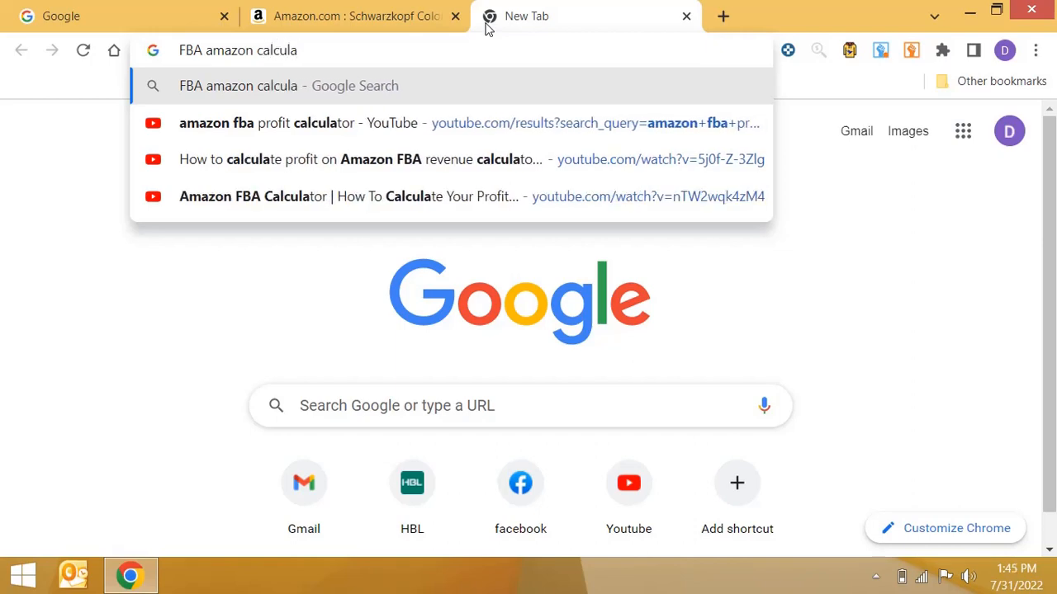
pyautogui.write('tor USA')
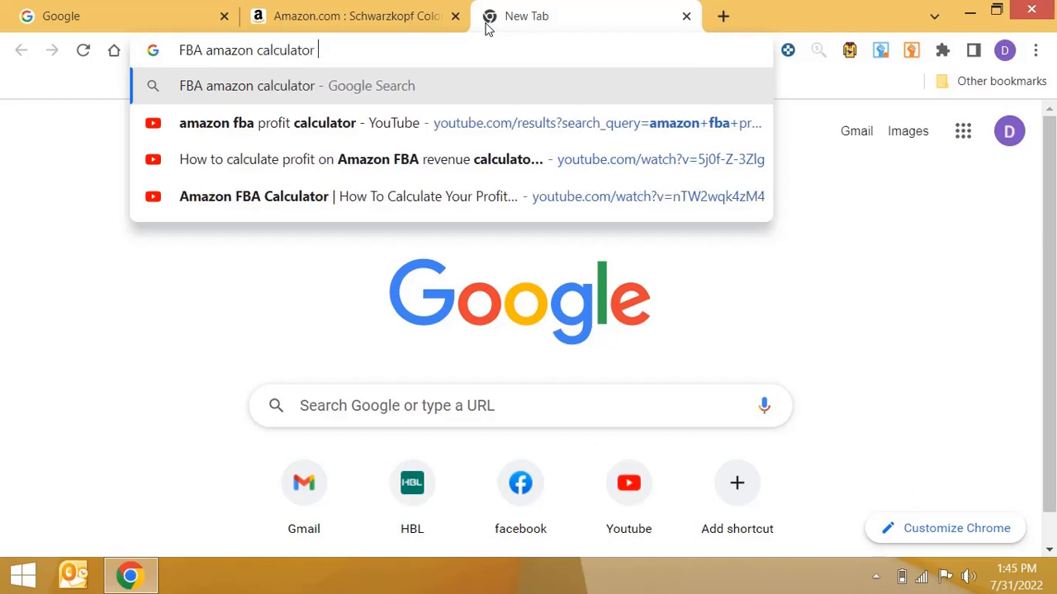
pyautogui.press('Return')
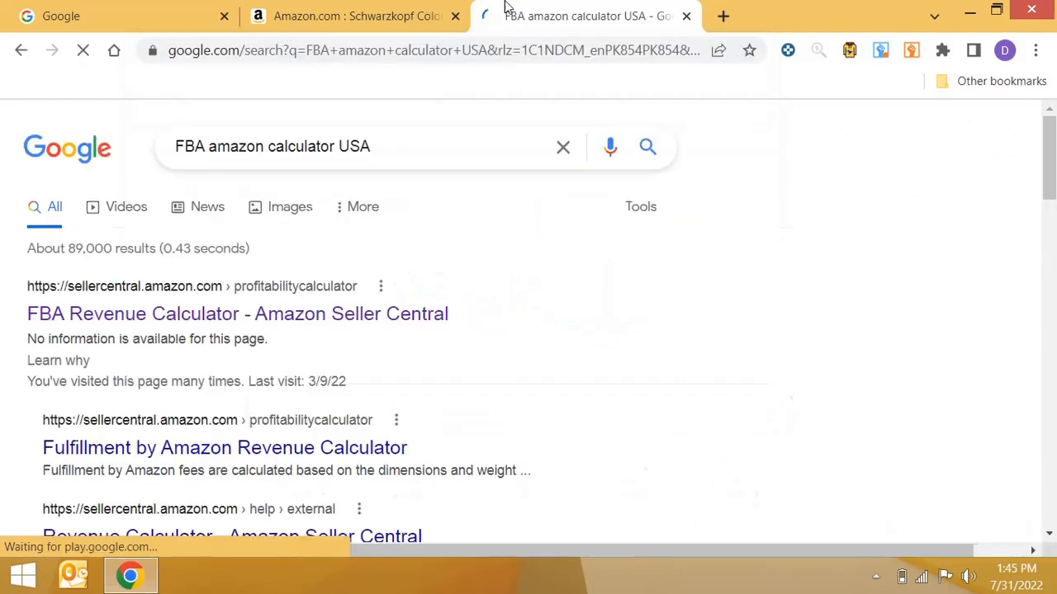
pyautogui.click(120, 321)
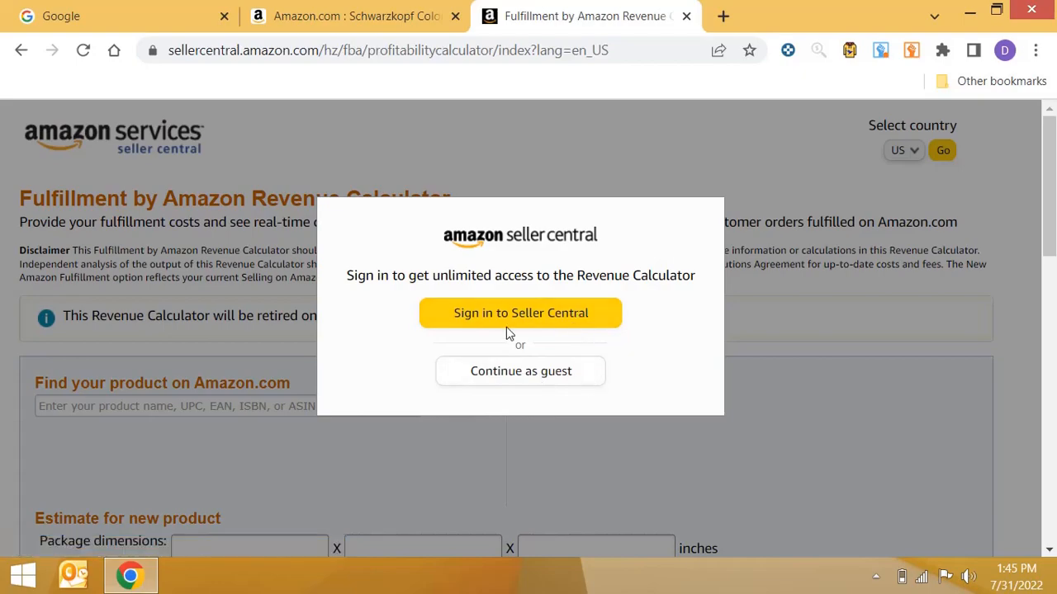
pyautogui.click(533, 379)
# Return to the Schwarzkopf hair color product page and copy the ASIN B00TZ2JMOE from its web address.
pyautogui.click(384, 13)
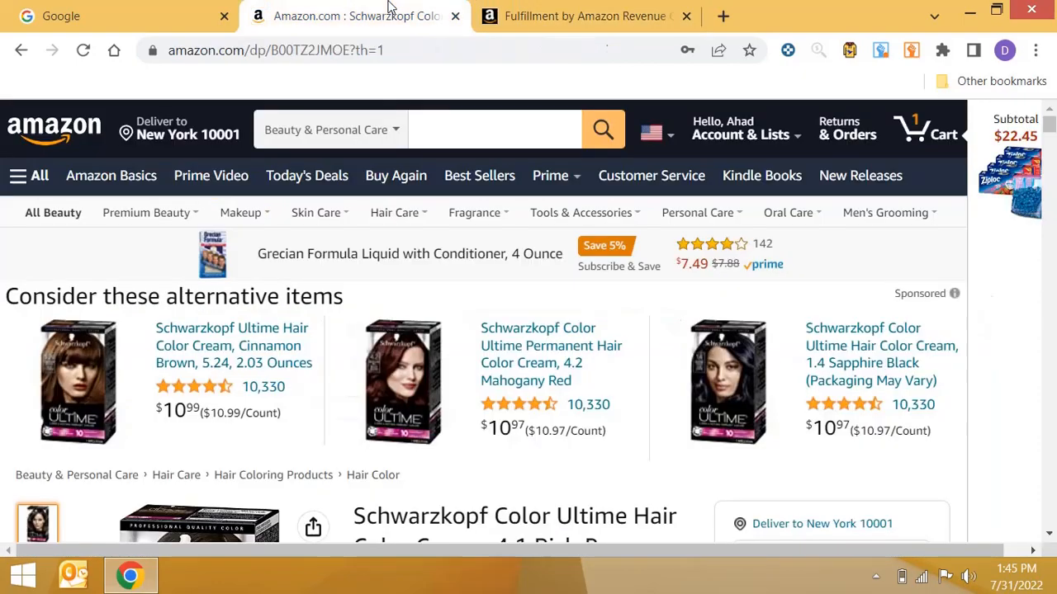
pyautogui.scroll(-5, 377, 303)
pyautogui.scroll(6, 417, 334)
pyautogui.scroll(-3, 433, 368)
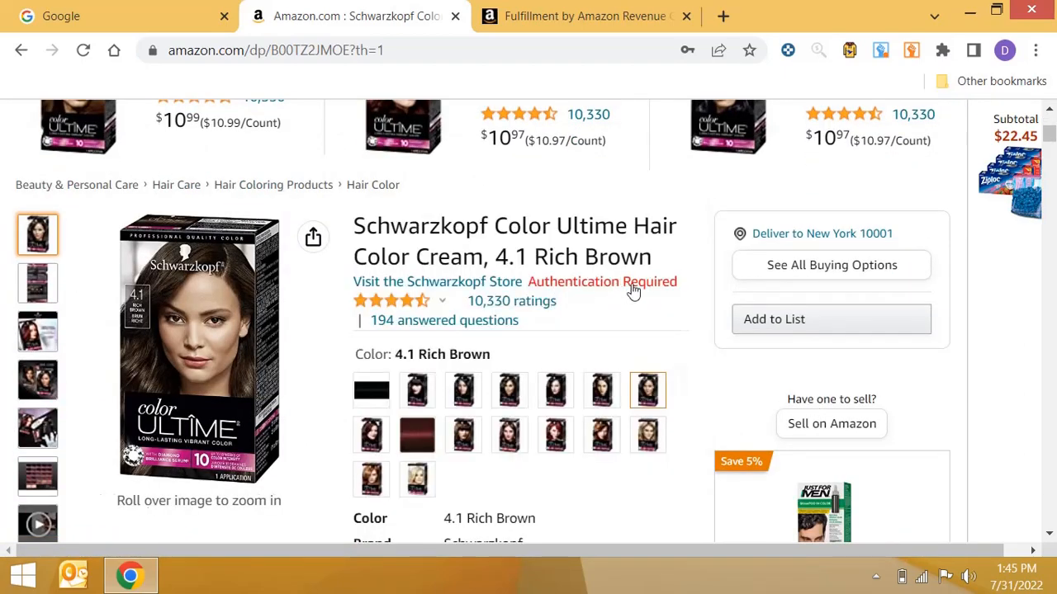
pyautogui.scroll(-5, 624, 371)
pyautogui.scroll(-14, 622, 384)
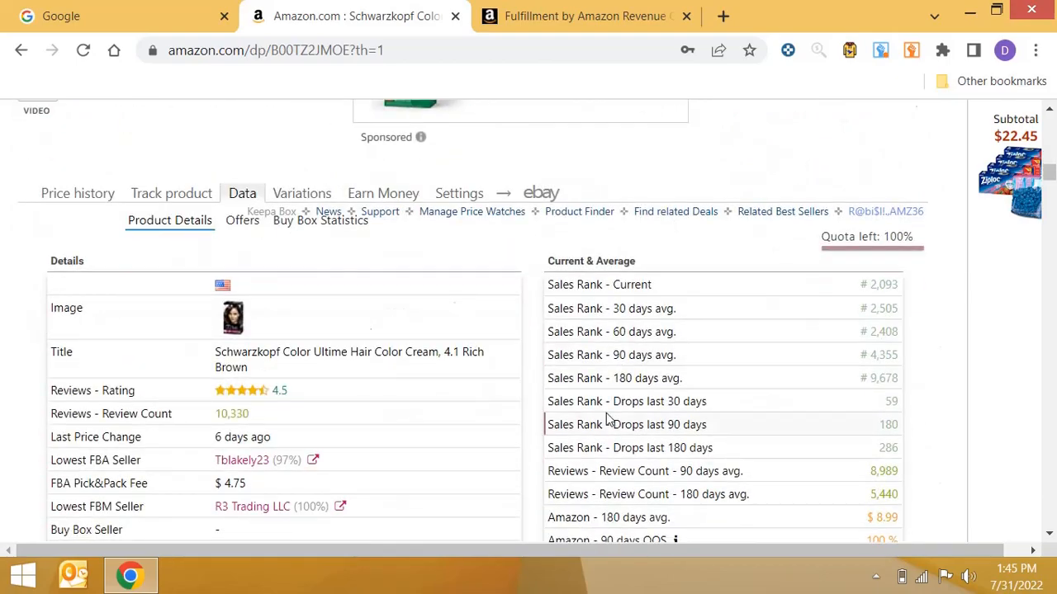
pyautogui.scroll(10, 444, 384)
pyautogui.scroll(10, 443, 384)
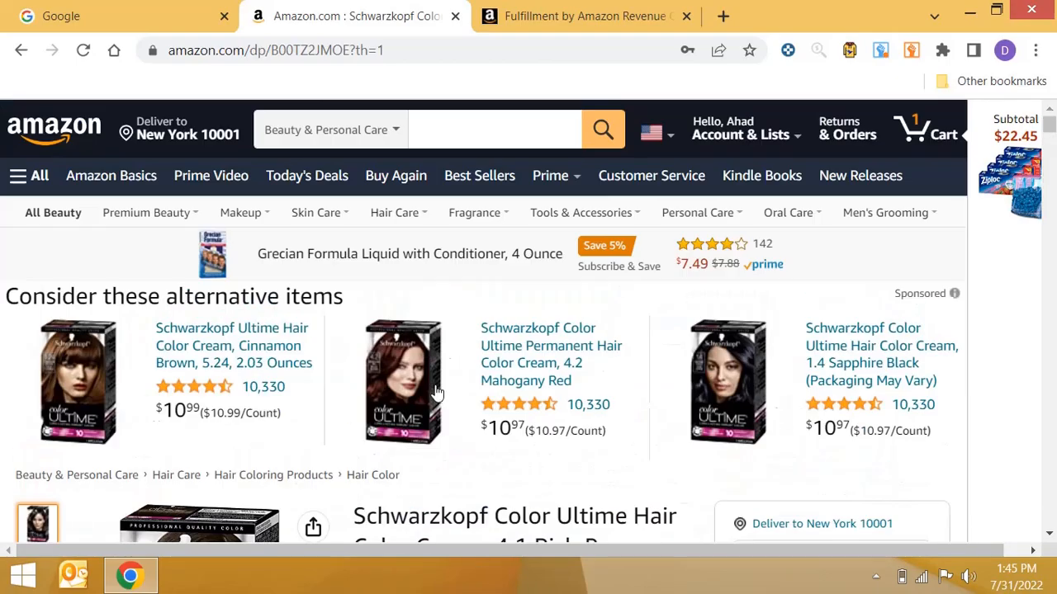
pyautogui.click(415, 49)
pyautogui.click(424, 50)
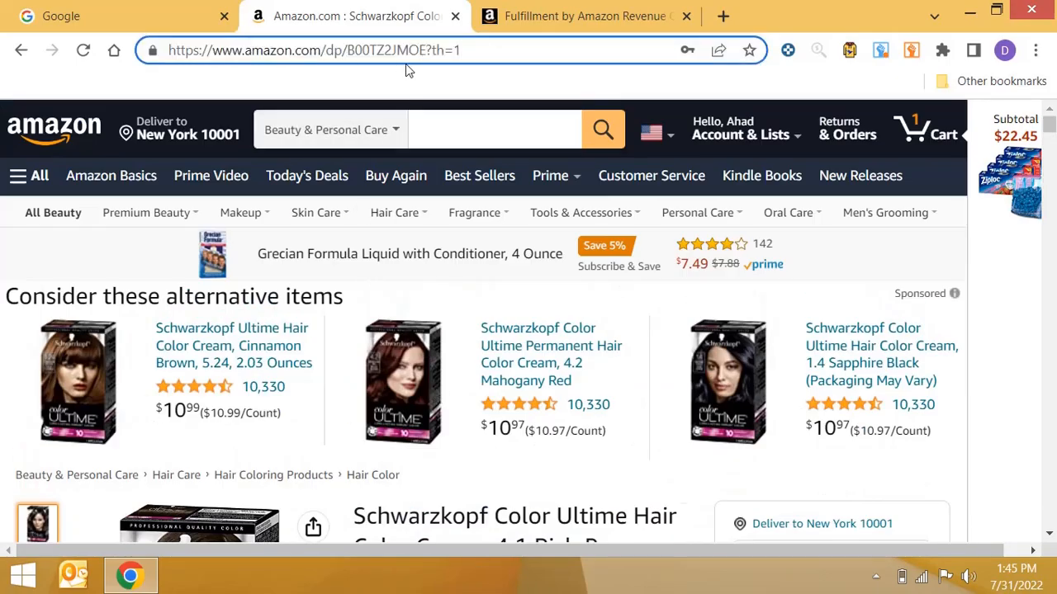
pyautogui.moveTo(427, 49); pyautogui.dragTo(346, 49)
pyautogui.hotkey('ctrl', 'c')
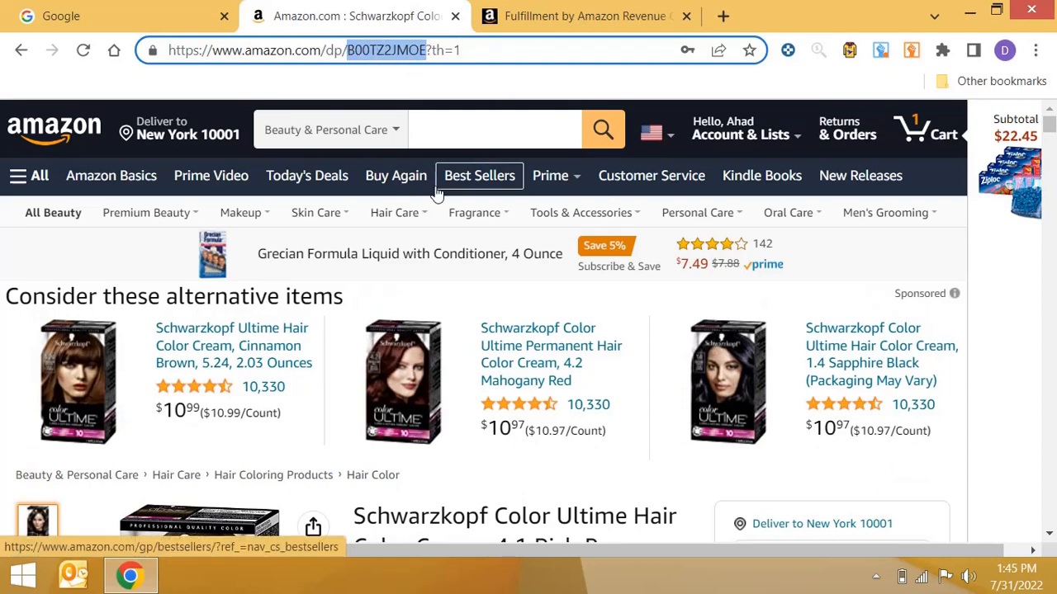
# Look up the product in the FBA Revenue Calculator using the copied ASIN B00TZ2JMOE.
pyautogui.click(582, 16)
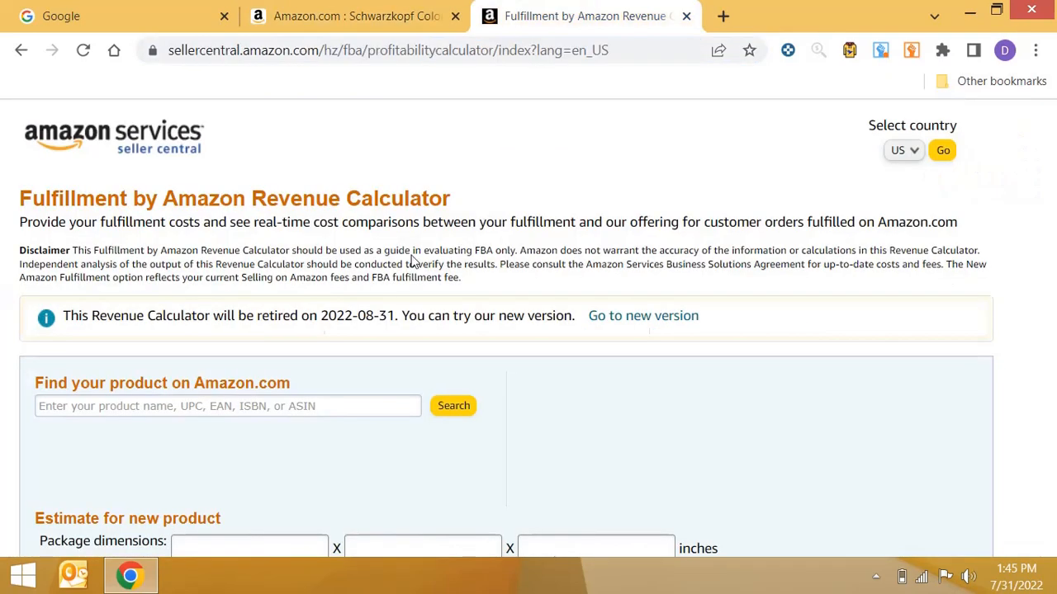
pyautogui.click(325, 402)
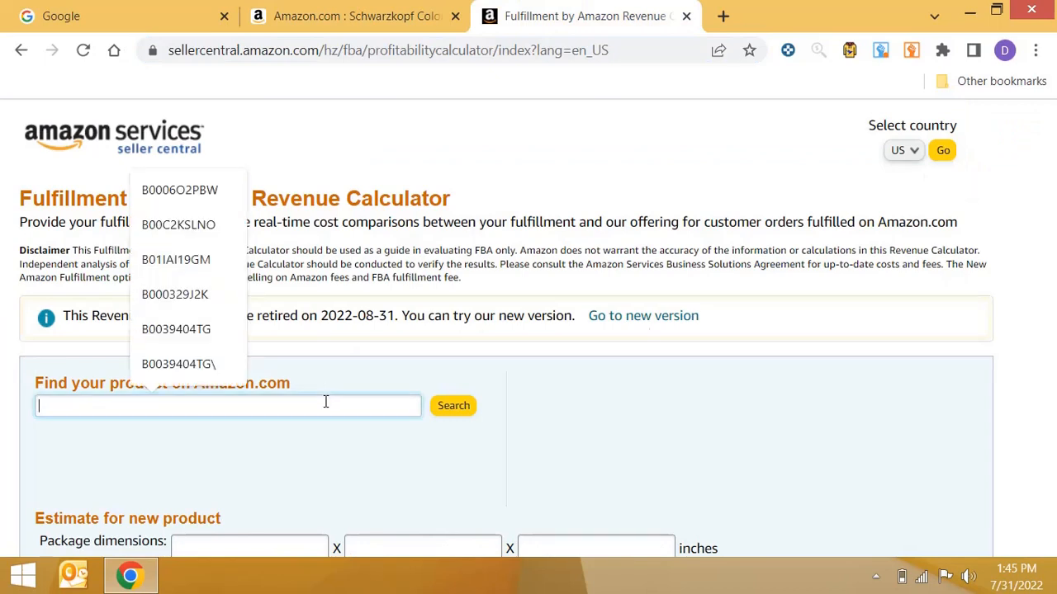
pyautogui.hotkey('ctrl', 'v')
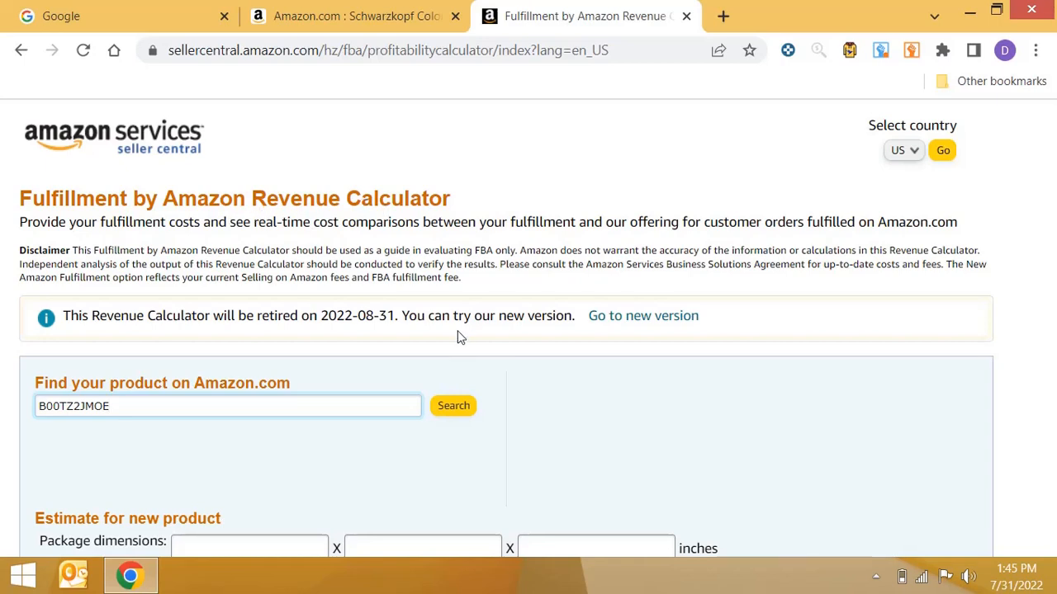
pyautogui.scroll(-1, 198, 375)
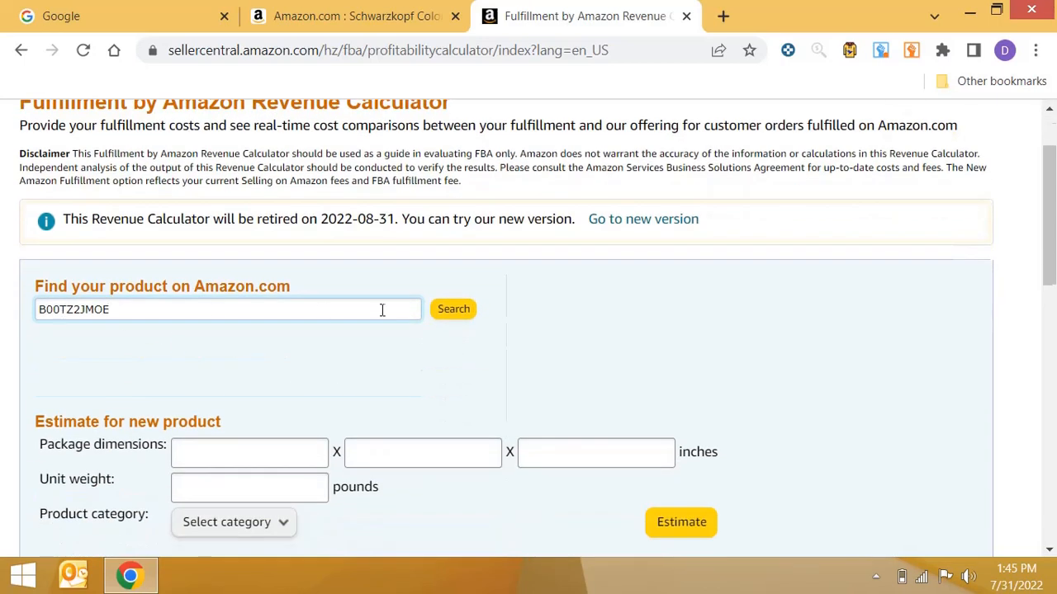
pyautogui.click(446, 309)
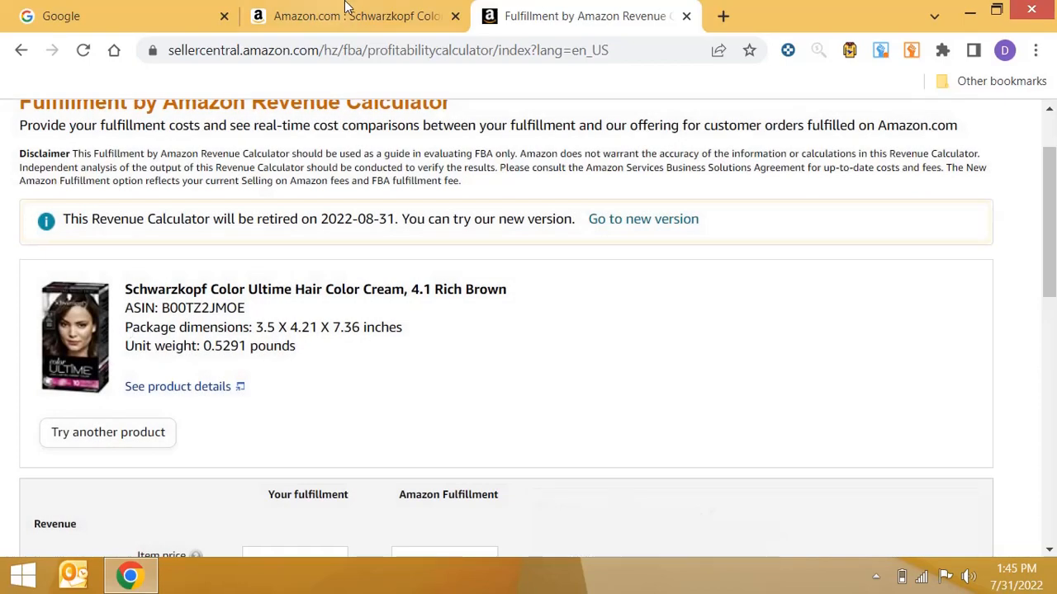
# Compare the found product with its Amazon listing and review the calculator's revenue, fulfillment, storage and product cost fields.
pyautogui.click(350, 10)
pyautogui.scroll(-3, 481, 415)
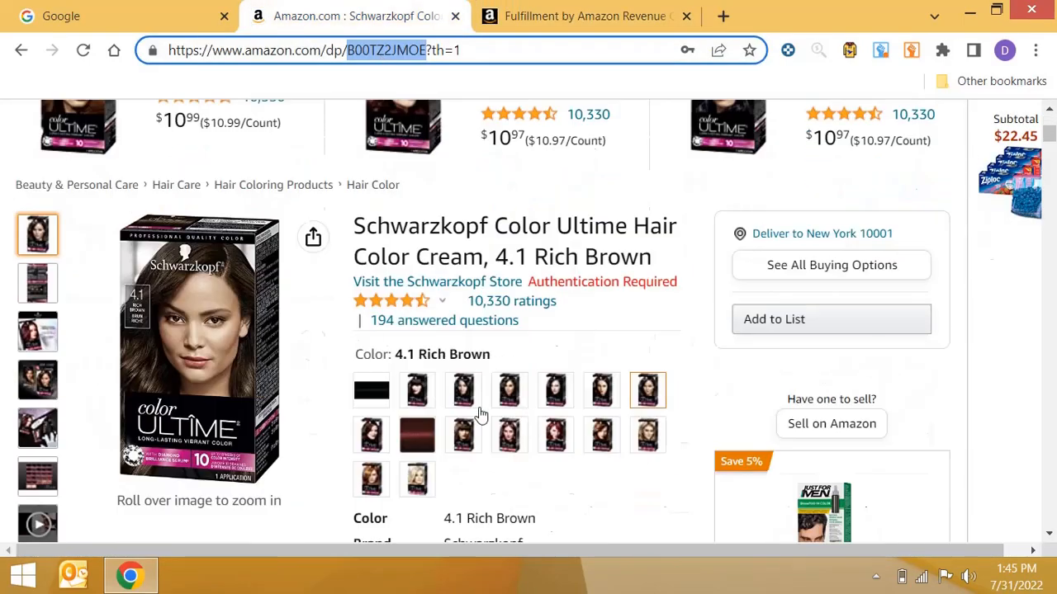
pyautogui.click(548, 18)
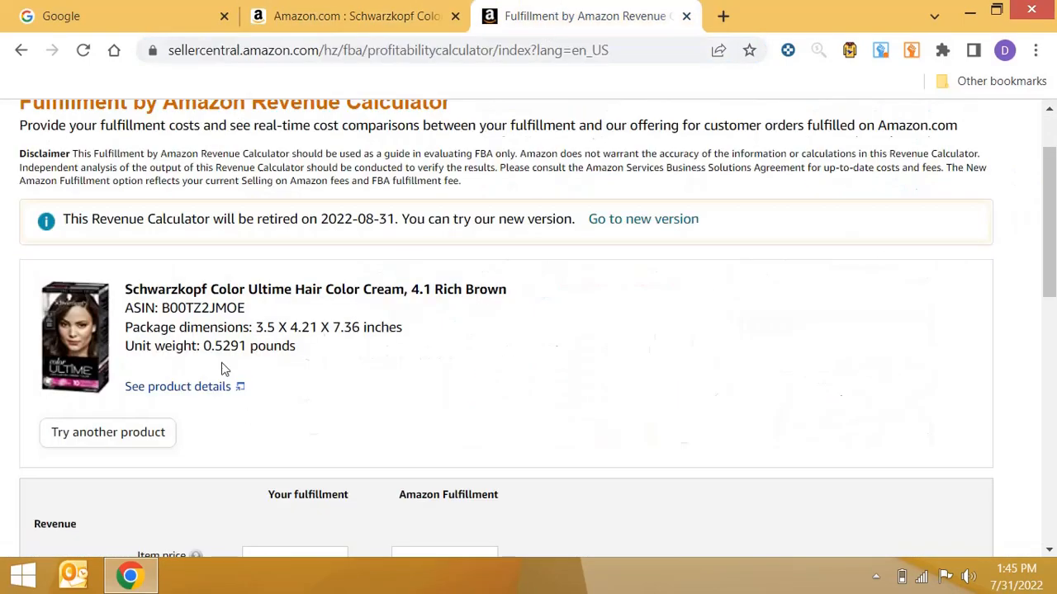
pyautogui.scroll(-8, 391, 363)
pyautogui.scroll(1, 398, 370)
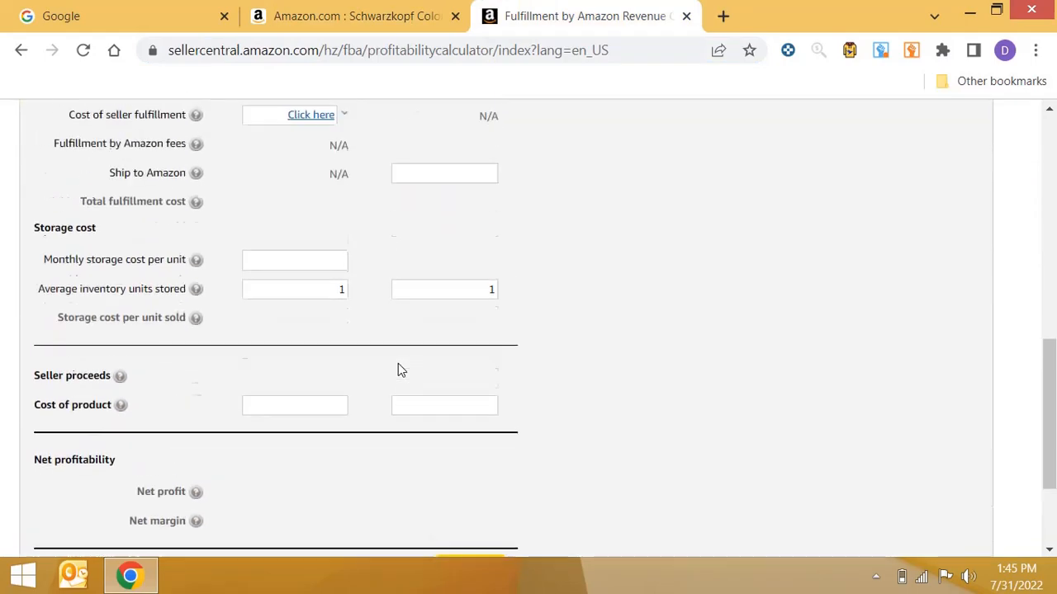
pyautogui.scroll(6, 398, 370)
pyautogui.scroll(-4, 398, 370)
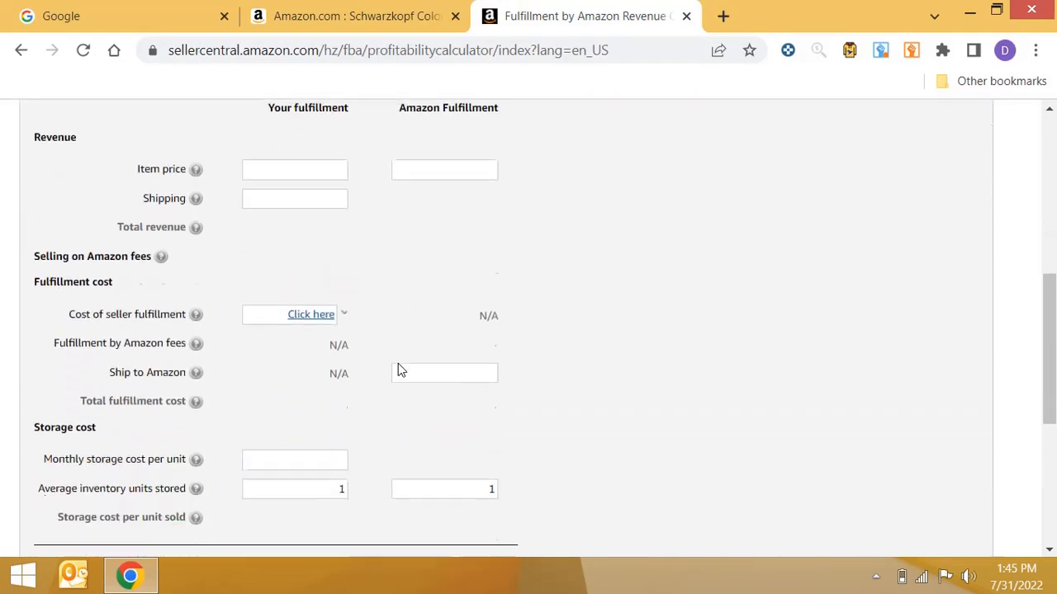
pyautogui.scroll(-1, 399, 366)
pyautogui.scroll(1, 398, 369)
pyautogui.scroll(-1, 564, 455)
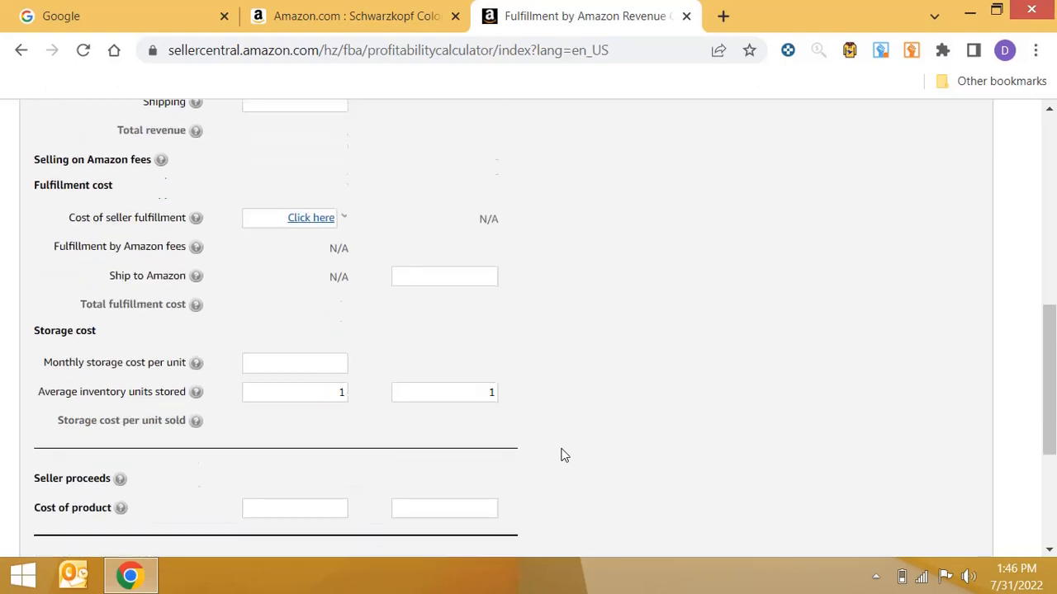
pyautogui.scroll(-1, 563, 455)
pyautogui.scroll(3, 563, 455)
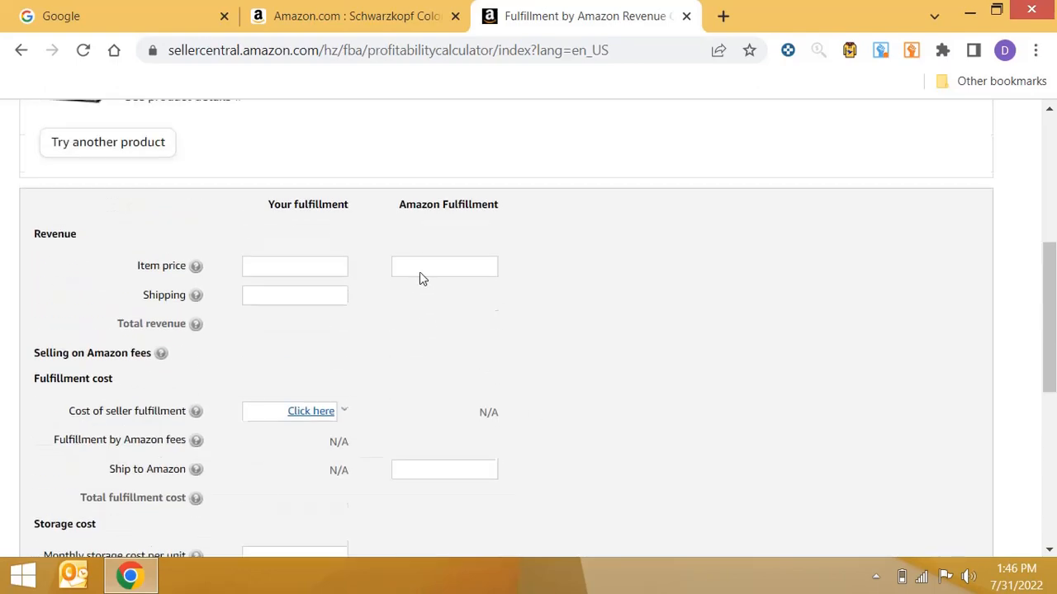
# Examine the product's Amazon listing and the Keepa product details for its selling price.
pyautogui.click(385, 11)
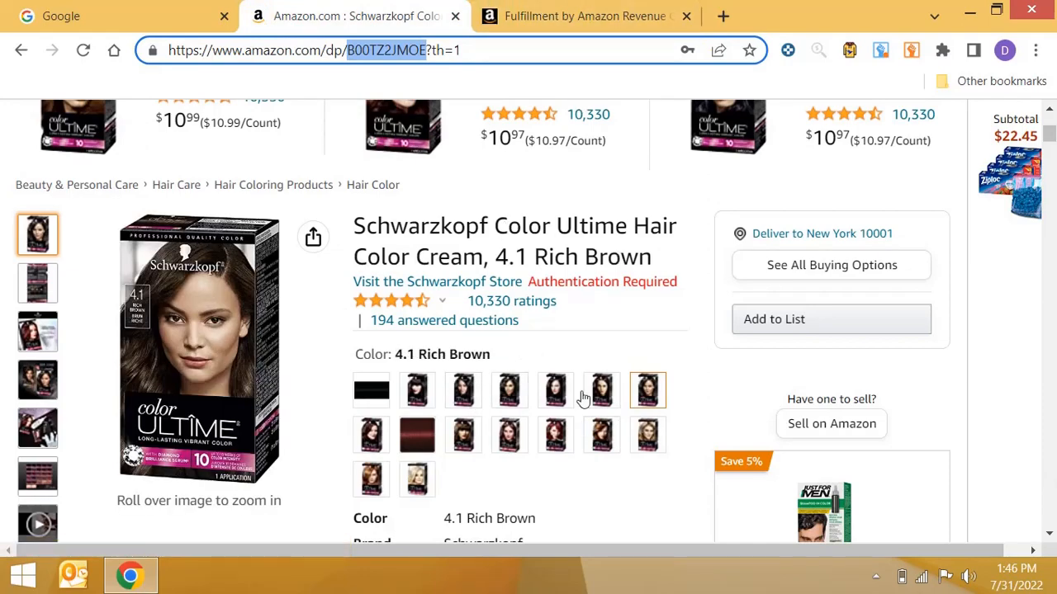
pyautogui.scroll(1, 622, 365)
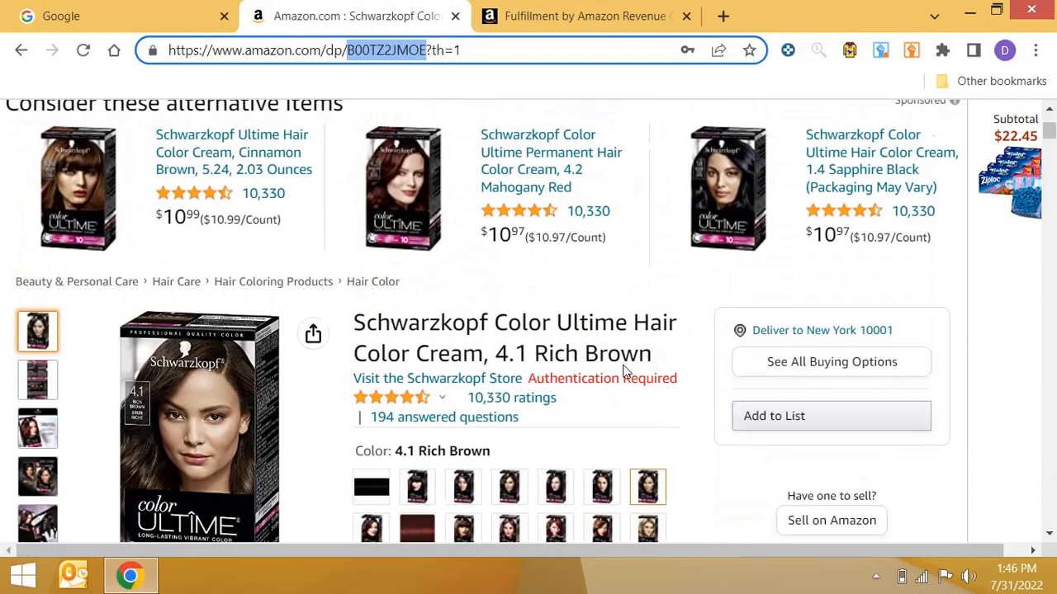
pyautogui.scroll(-6, 627, 380)
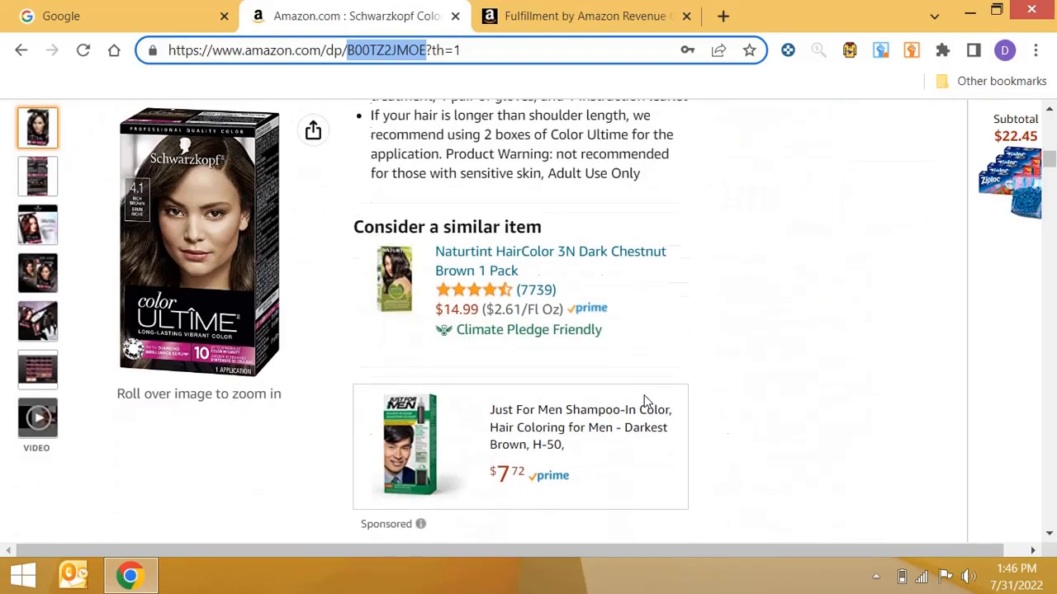
pyautogui.scroll(-3, 644, 402)
pyautogui.scroll(4, 644, 402)
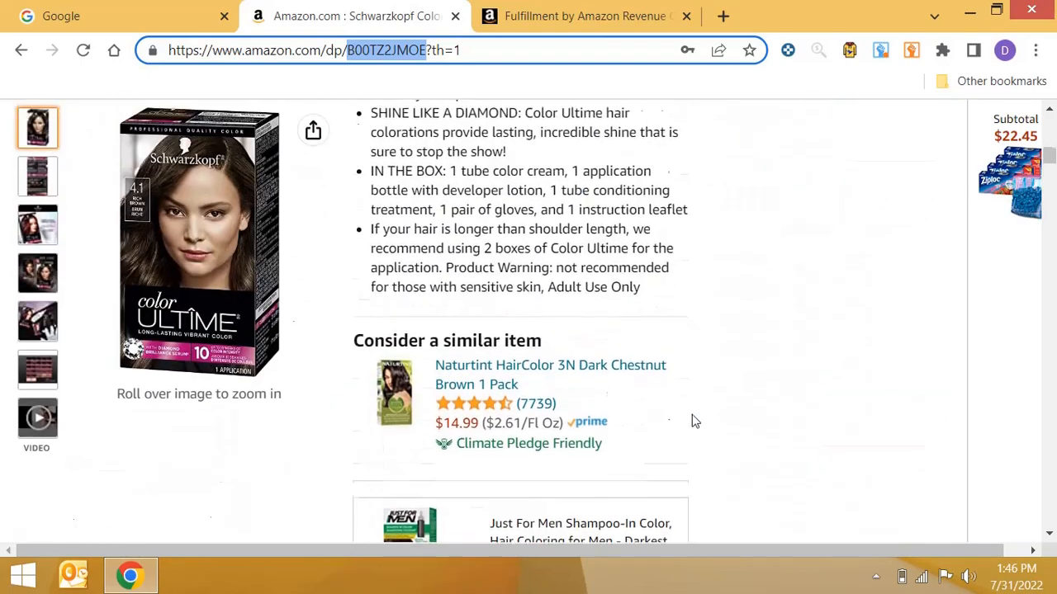
pyautogui.scroll(10, 693, 421)
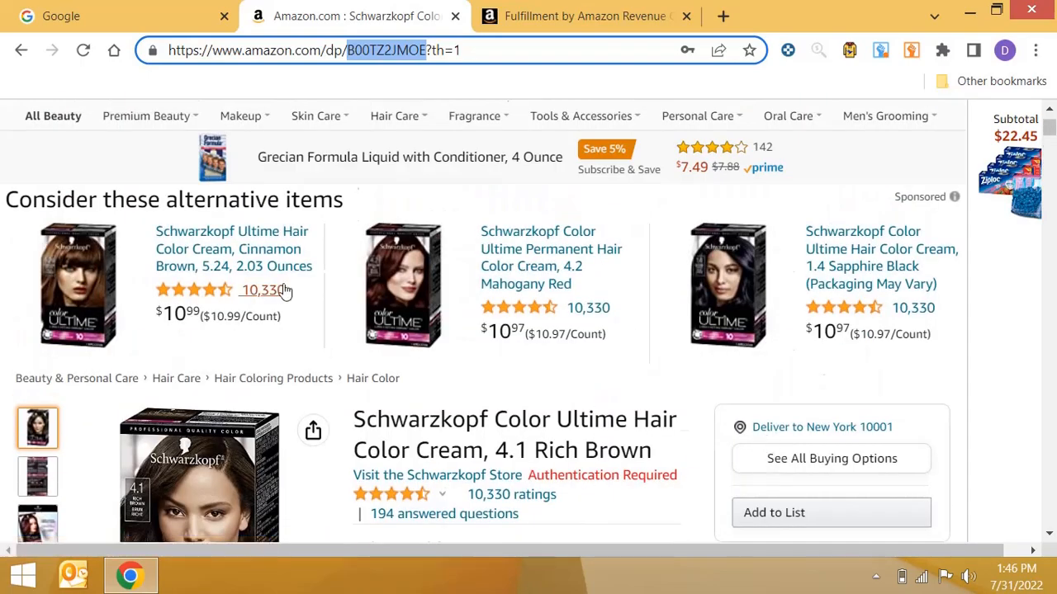
pyautogui.scroll(1, 285, 291)
pyautogui.scroll(-5, 405, 209)
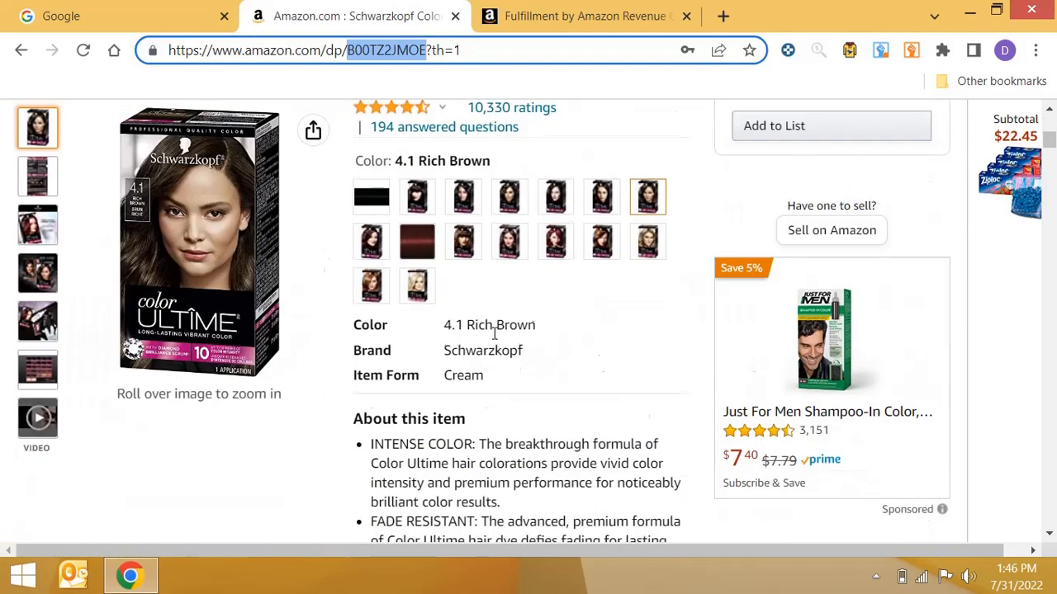
pyautogui.scroll(-15, 493, 333)
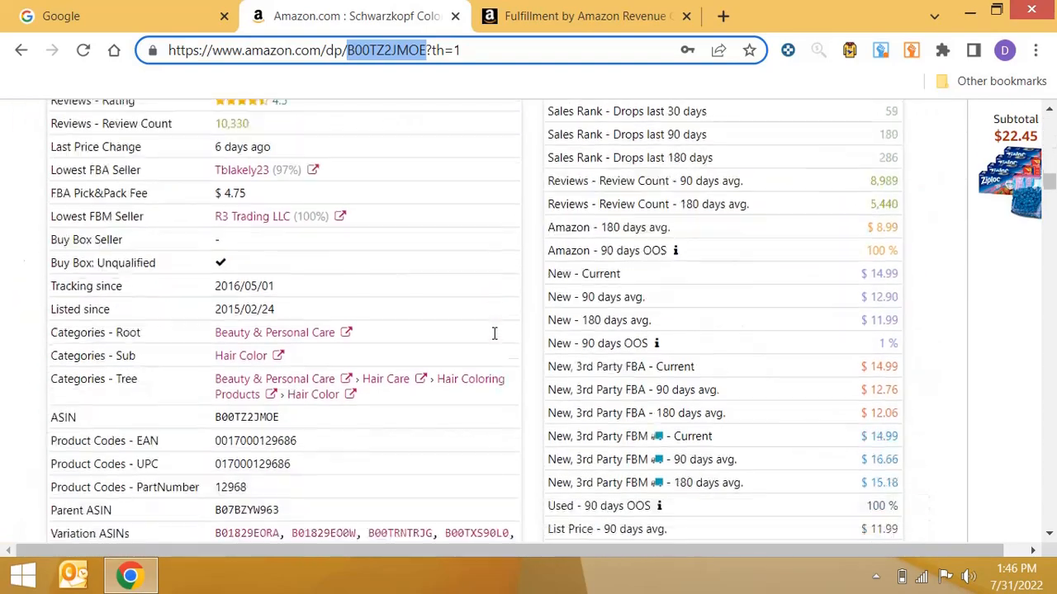
pyautogui.scroll(5, 494, 333)
pyautogui.scroll(-3, 710, 412)
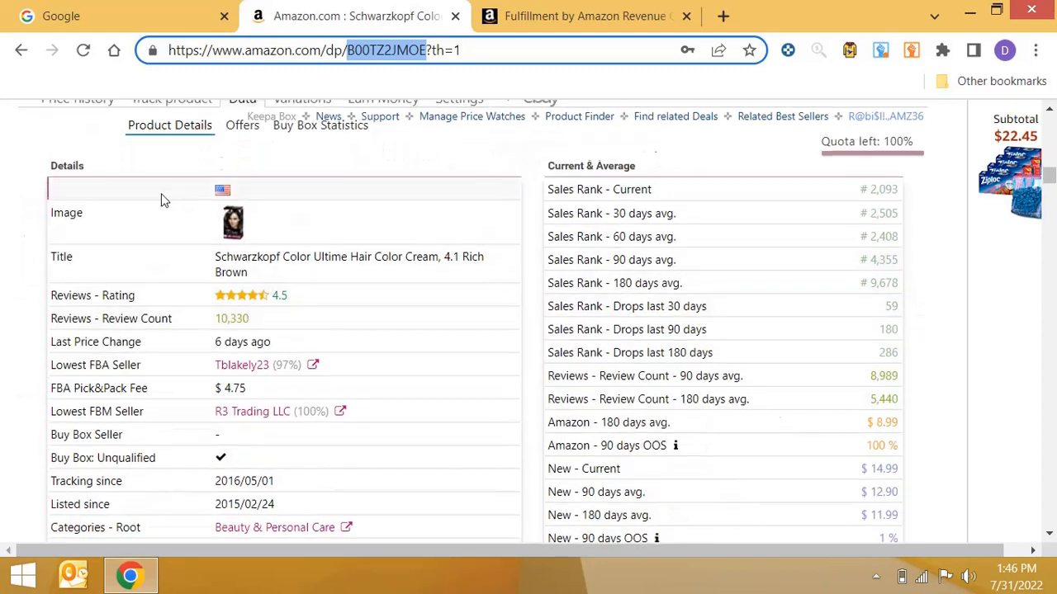
# Show the product's Keepa price history and look over the chart and the section beneath it.
pyautogui.scroll(1, 162, 201)
pyautogui.click(74, 197)
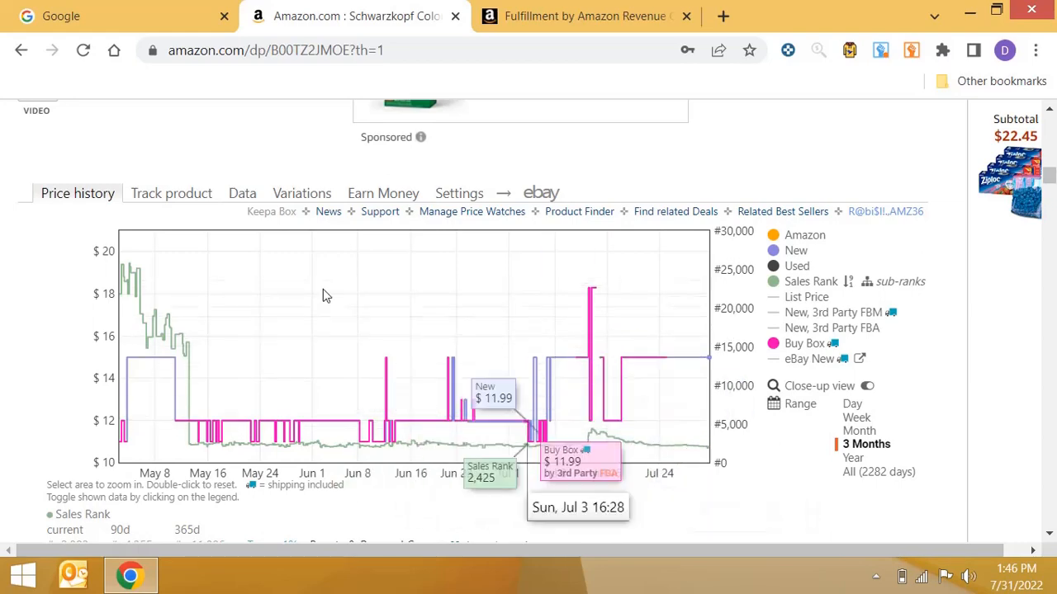
pyautogui.scroll(-4, 541, 465)
pyautogui.scroll(-2, 543, 465)
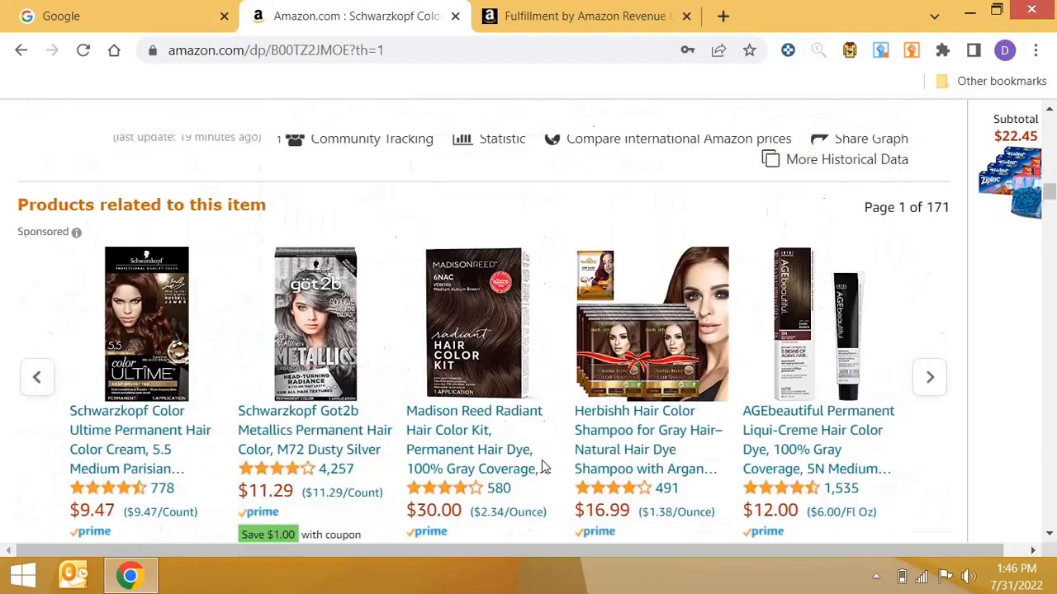
# Open Keepa's product data for the hair color and look up its average third-party FBA price over 90 days.
pyautogui.scroll(7, 543, 465)
pyautogui.scroll(-3, 543, 464)
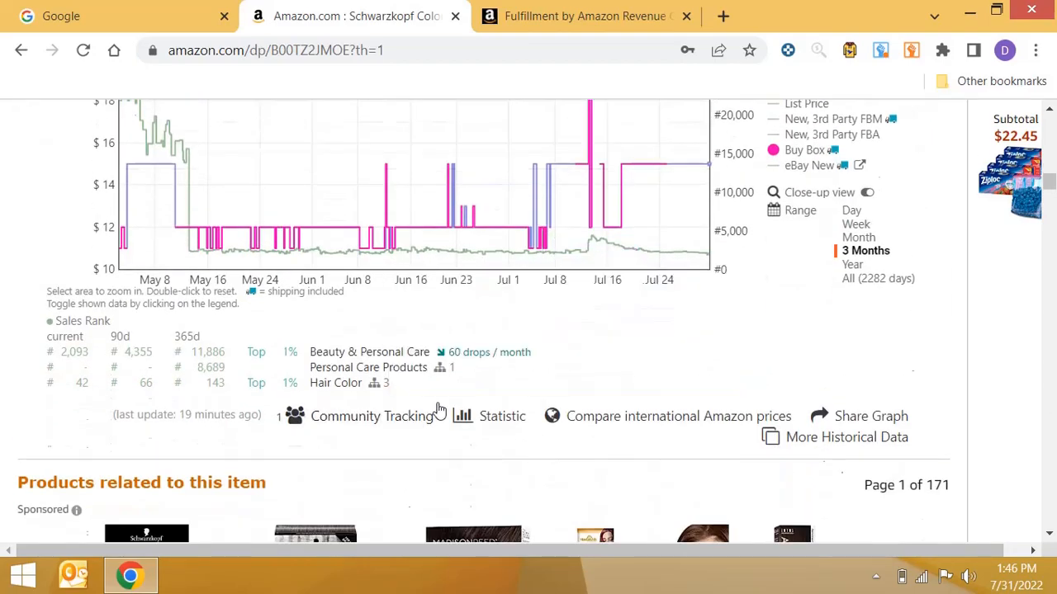
pyautogui.scroll(3, 309, 337)
pyautogui.click(241, 292)
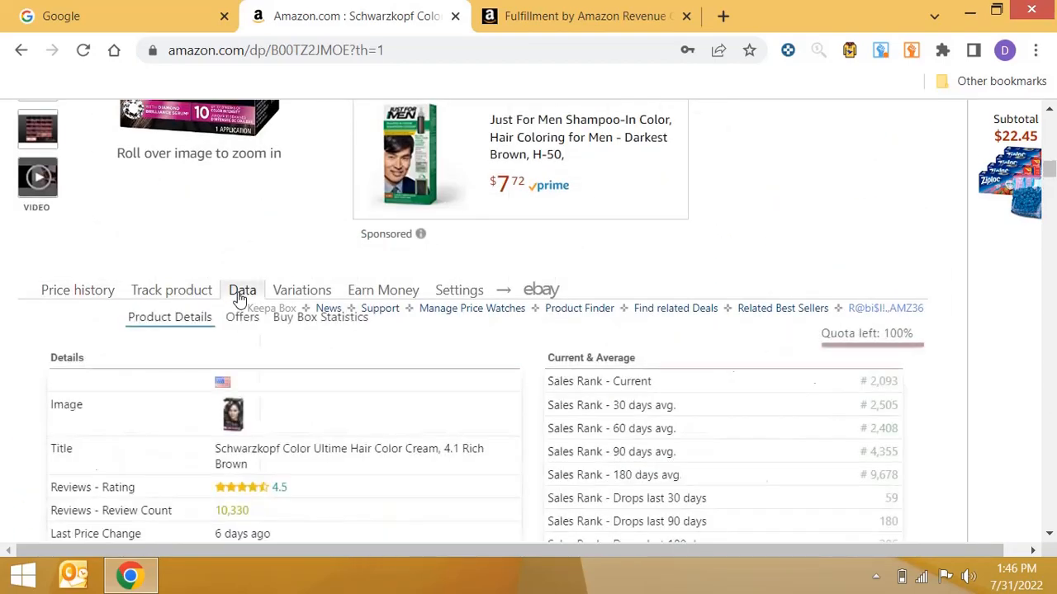
pyautogui.scroll(-5, 676, 400)
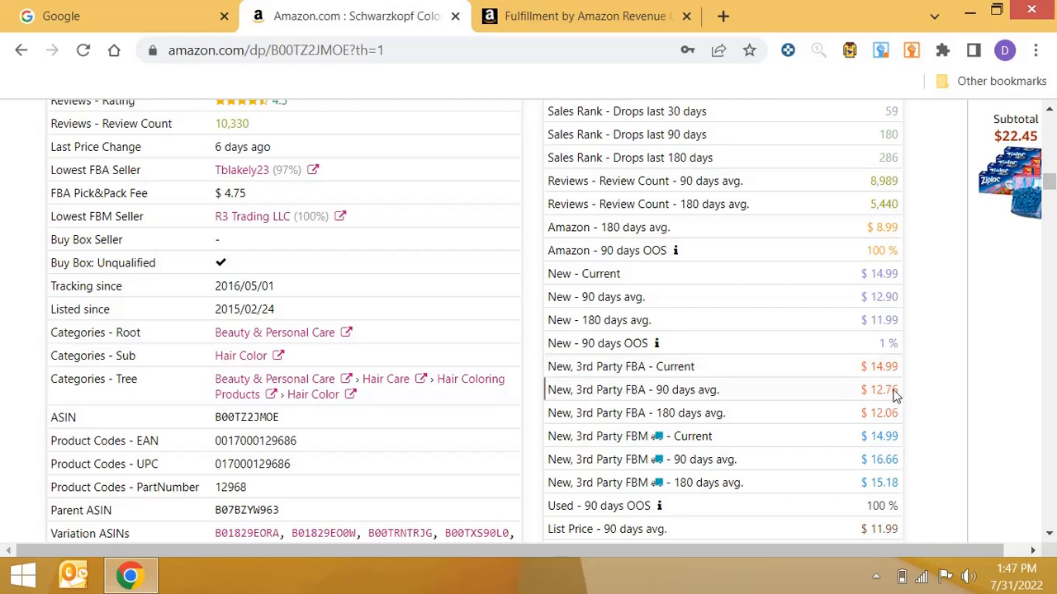
# In the FBA Revenue Calculator, set the Amazon Fulfillment item price to 12.76 and check the explanation of that field.
pyautogui.click(578, 15)
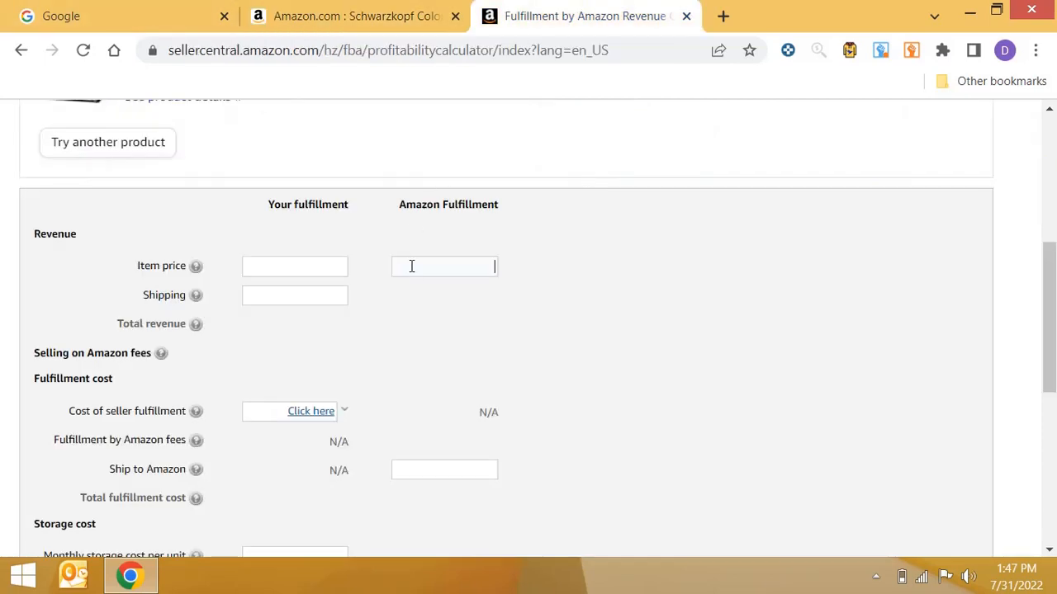
pyautogui.write('.76')
pyautogui.doubleClick(443, 269)
pyautogui.click(158, 268)
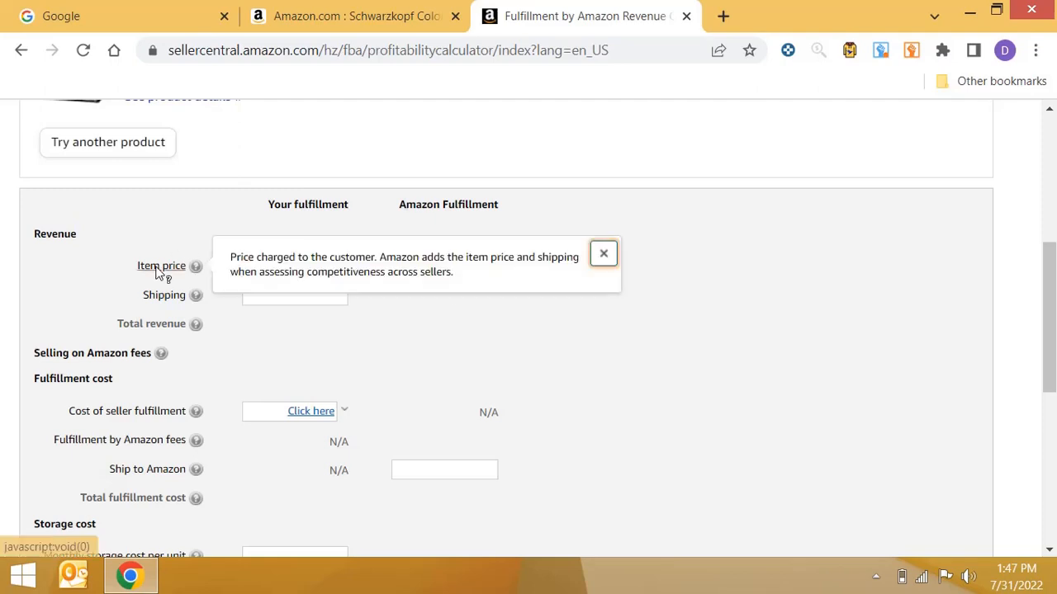
pyautogui.click(428, 221)
pyautogui.moveTo(459, 269); pyautogui.dragTo(526, 279)
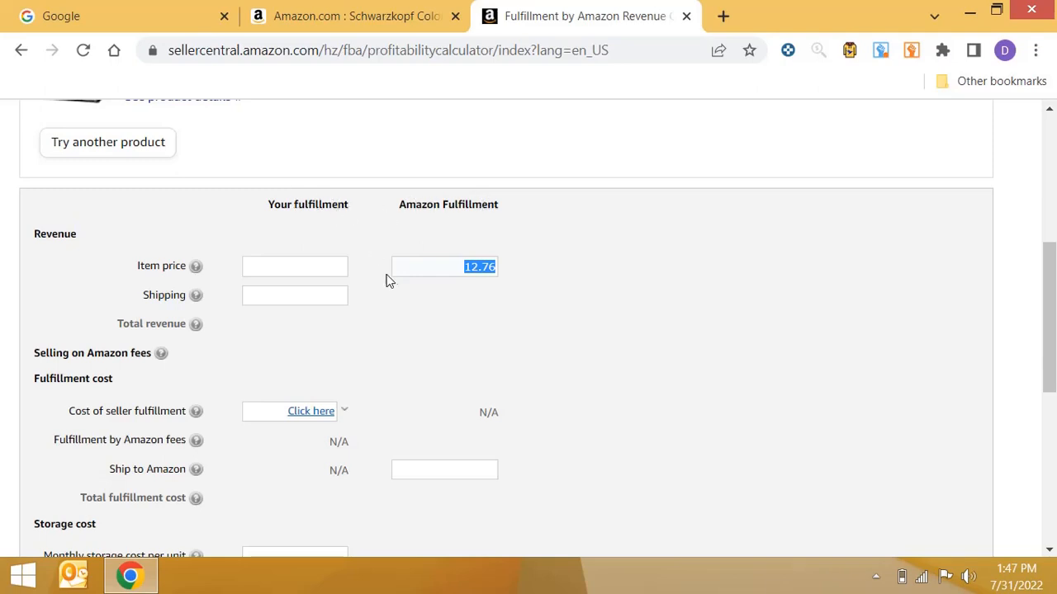
pyautogui.moveTo(448, 269); pyautogui.dragTo(544, 288)
# Set the Ship to Amazon cost to 0.75 under Amazon Fulfillment and recheck it together with the item price.
pyautogui.click(471, 464)
pyautogui.moveTo(462, 267); pyautogui.dragTo(566, 265)
pyautogui.click(438, 473)
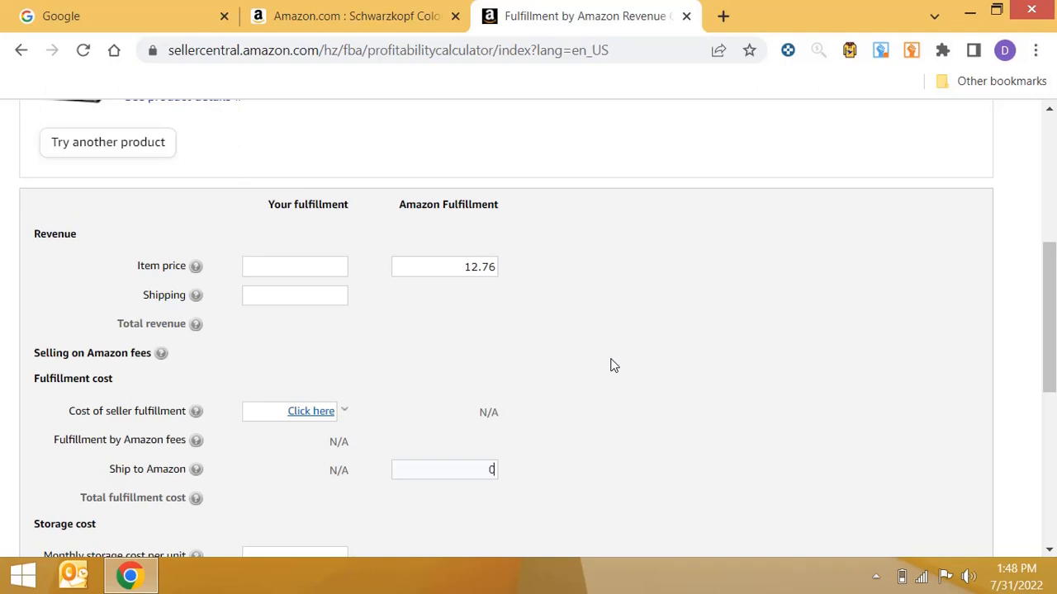
pyautogui.write('0.75')
pyautogui.moveTo(461, 480); pyautogui.dragTo(533, 486)
pyautogui.scroll(-1, 546, 428)
pyautogui.scroll(-1, 528, 363)
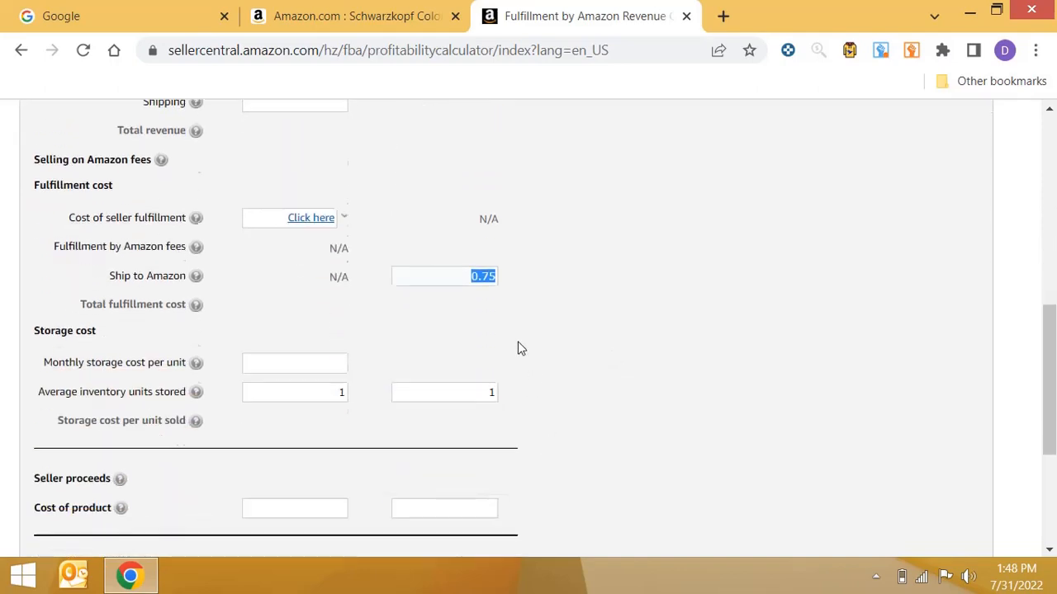
pyautogui.scroll(2, 519, 314)
pyautogui.moveTo(442, 270); pyautogui.dragTo(603, 269)
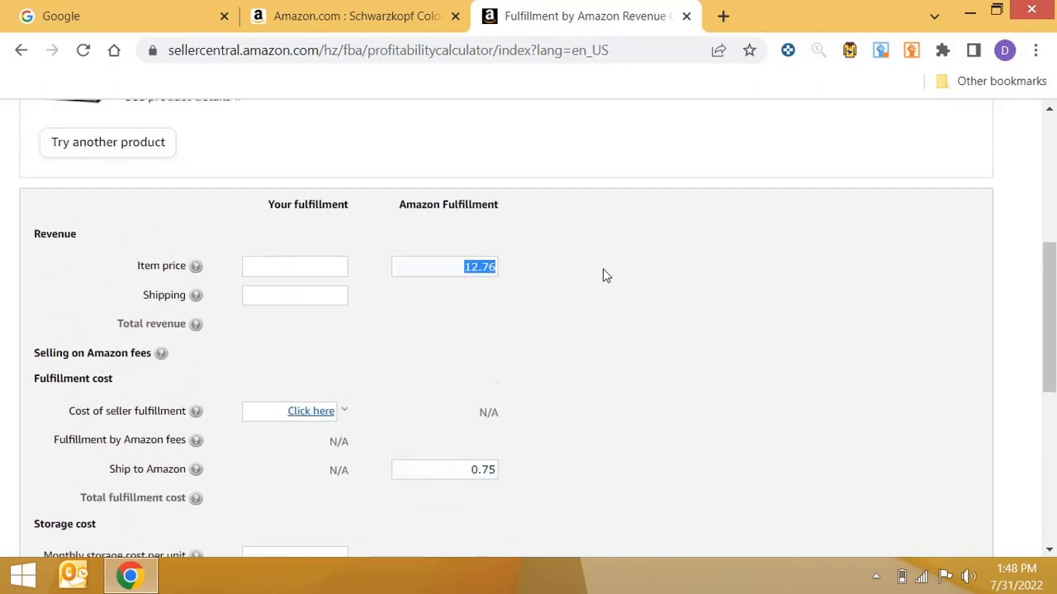
pyautogui.moveTo(462, 471); pyautogui.dragTo(547, 477)
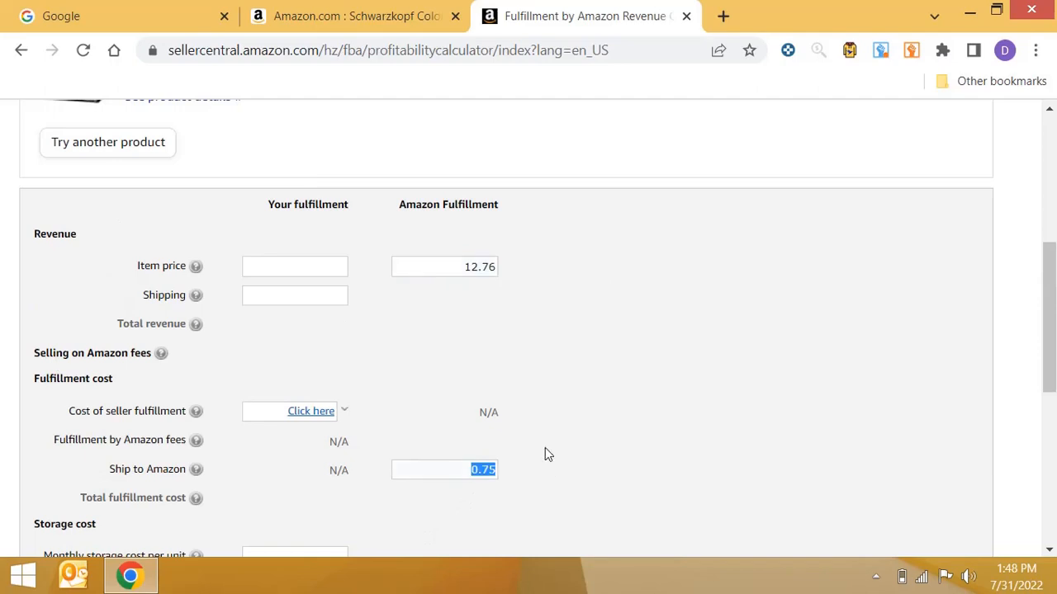
# Read the explanation of the product cost and set the Amazon Fulfillment cost of product to 5.5.
pyautogui.scroll(-2, 565, 460)
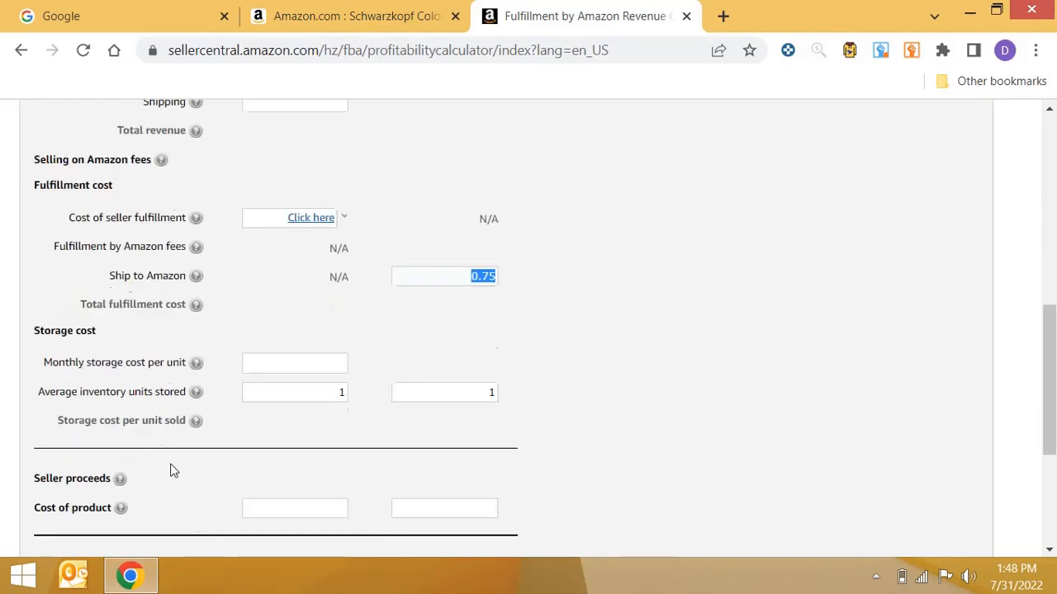
pyautogui.moveTo(106, 504)
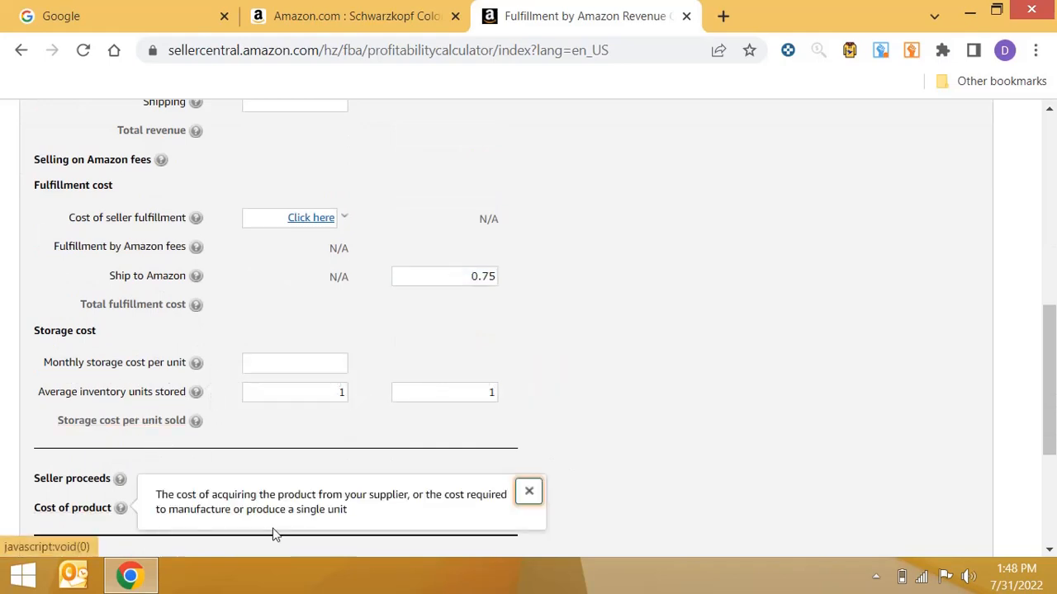
pyautogui.click(480, 512)
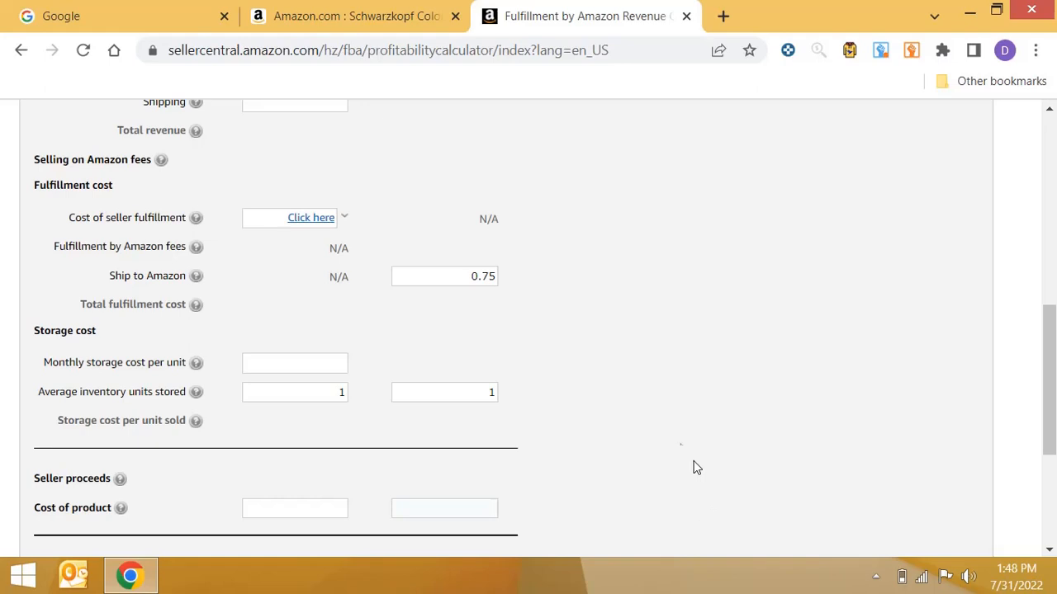
pyautogui.scroll(1, 652, 395)
pyautogui.scroll(-2, 652, 395)
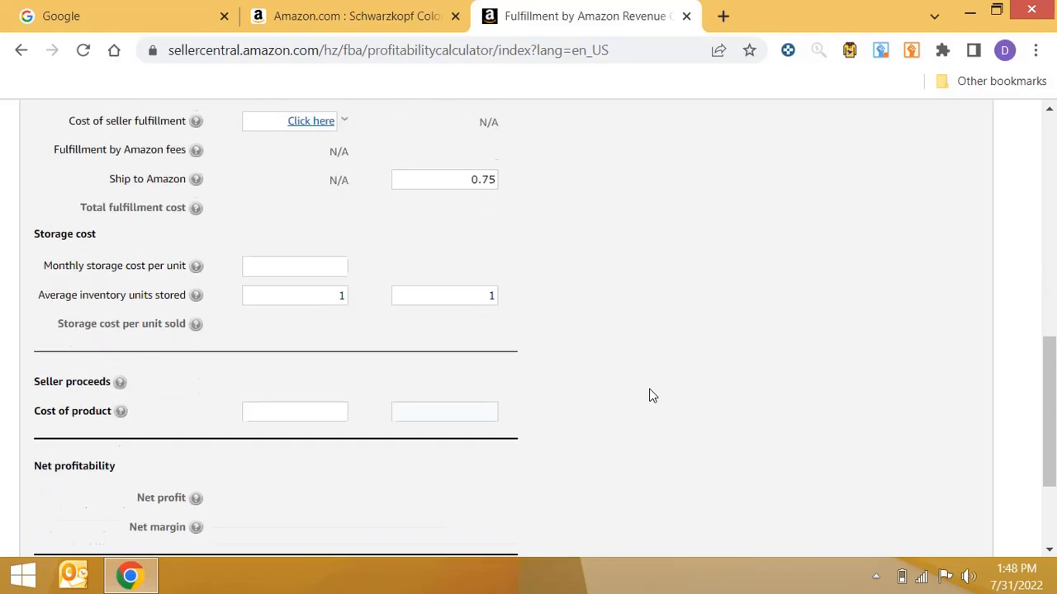
pyautogui.write('5.5')
# Recheck the entered inventory units, shipping cost, product cost and item price, and calculate the net profitability.
pyautogui.doubleClick(487, 299)
pyautogui.moveTo(472, 172); pyautogui.dragTo(583, 185)
pyautogui.scroll(-2, 588, 282)
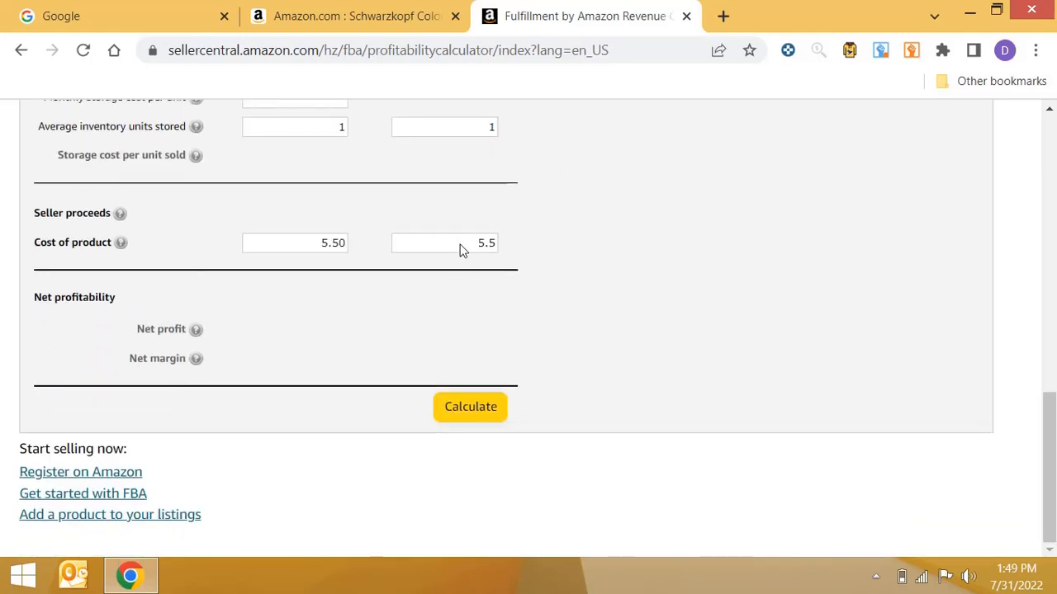
pyautogui.moveTo(472, 243); pyautogui.dragTo(541, 245)
pyautogui.scroll(5, 557, 339)
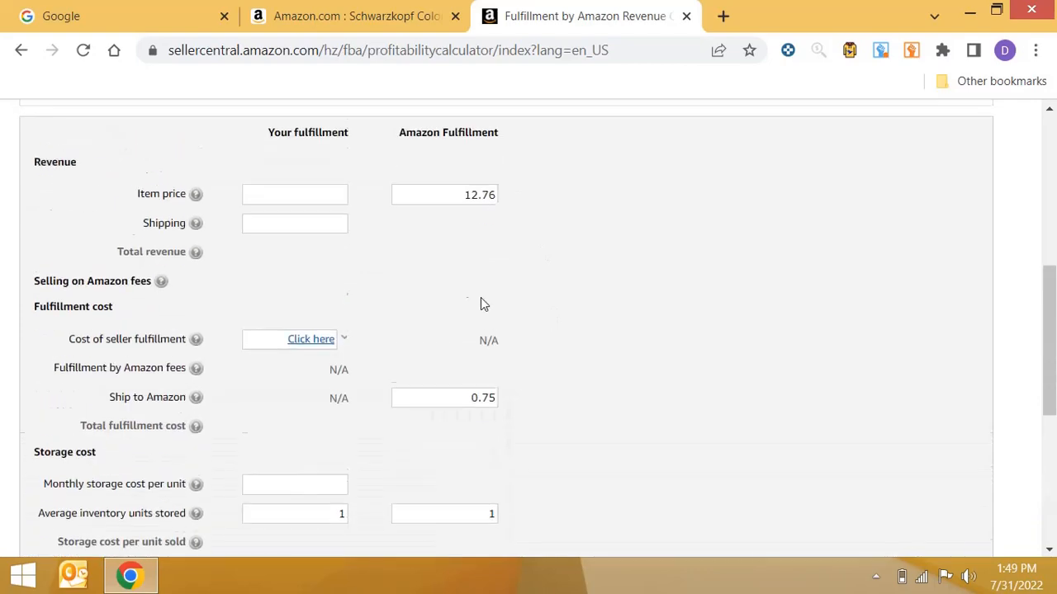
pyautogui.moveTo(455, 193); pyautogui.dragTo(682, 219)
pyautogui.scroll(-5, 636, 371)
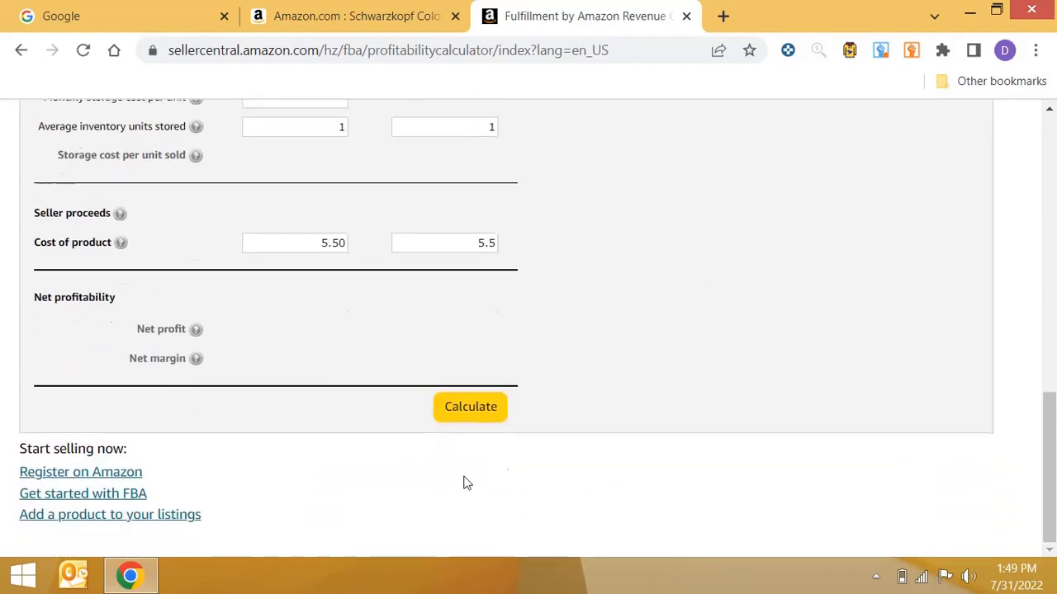
pyautogui.click(491, 419)
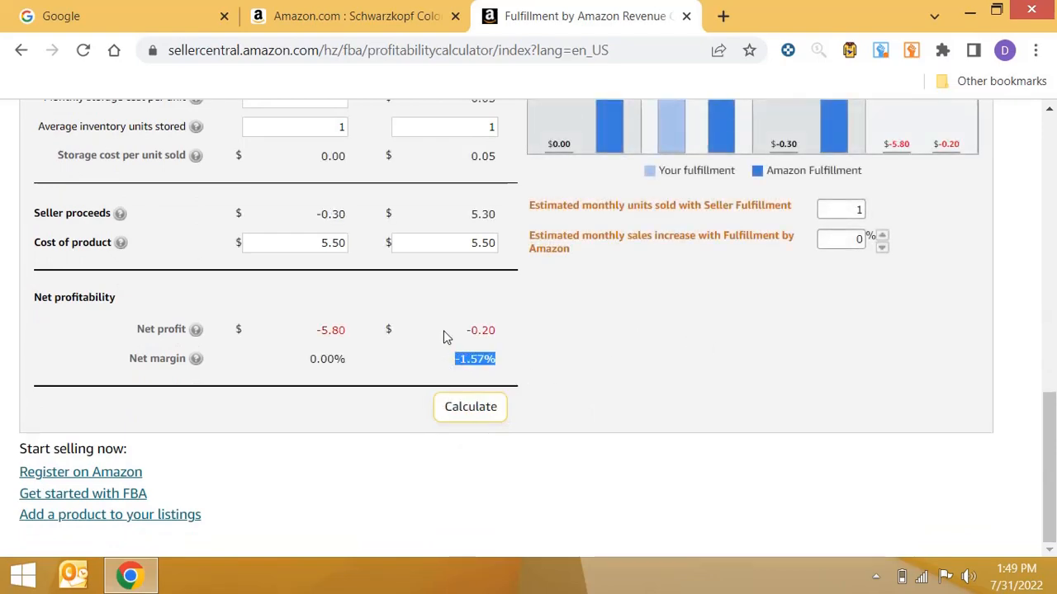
# Examine the Selling on Amazon fees with their referral fee breakdown and the explanation of the Fulfillment by Amazon fees.
pyautogui.scroll(6, 446, 338)
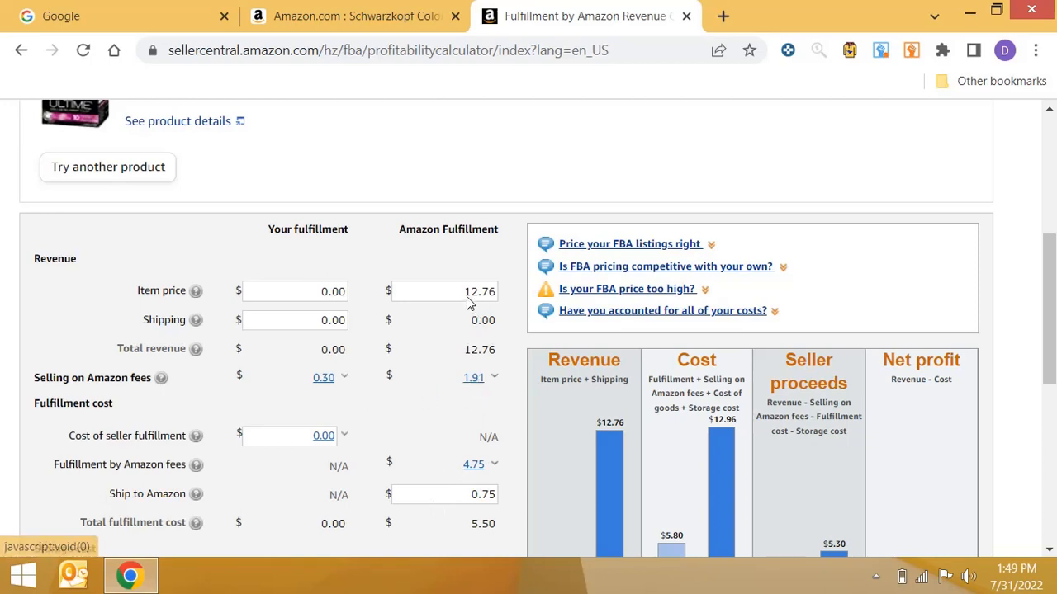
pyautogui.click(52, 388)
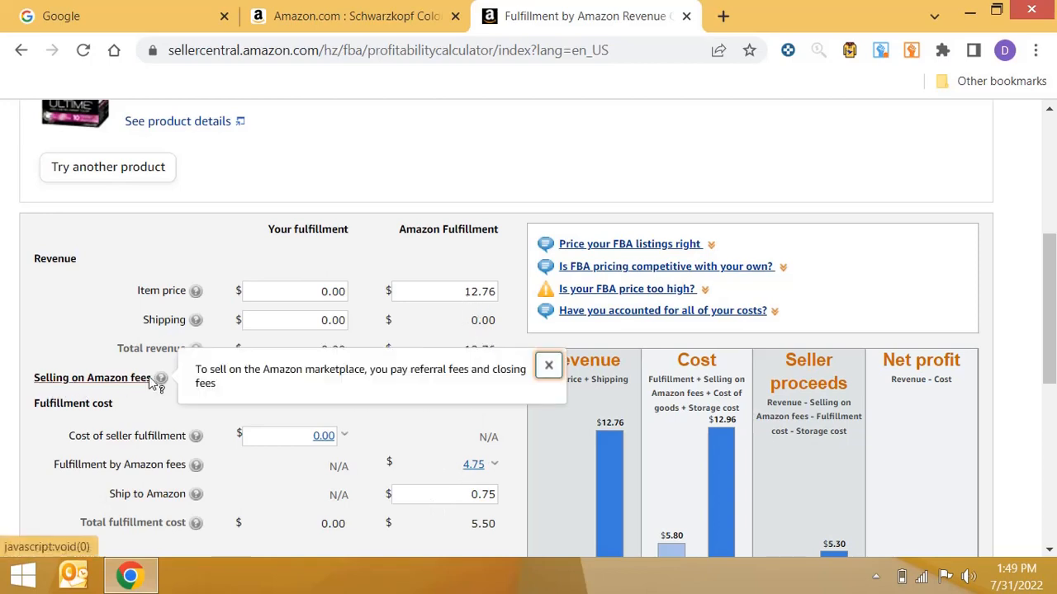
pyautogui.click(547, 365)
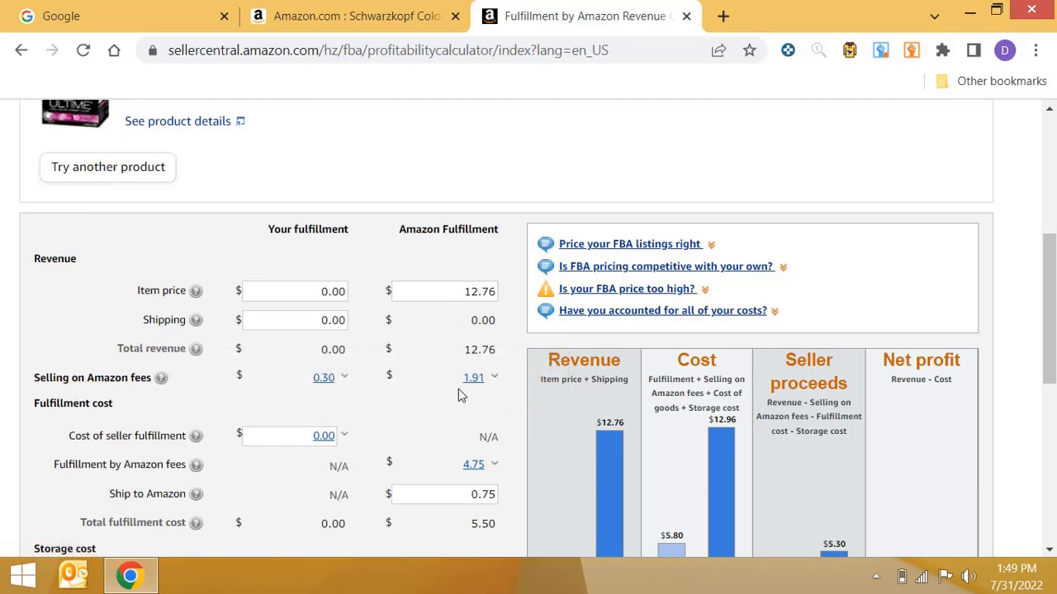
pyautogui.click(493, 378)
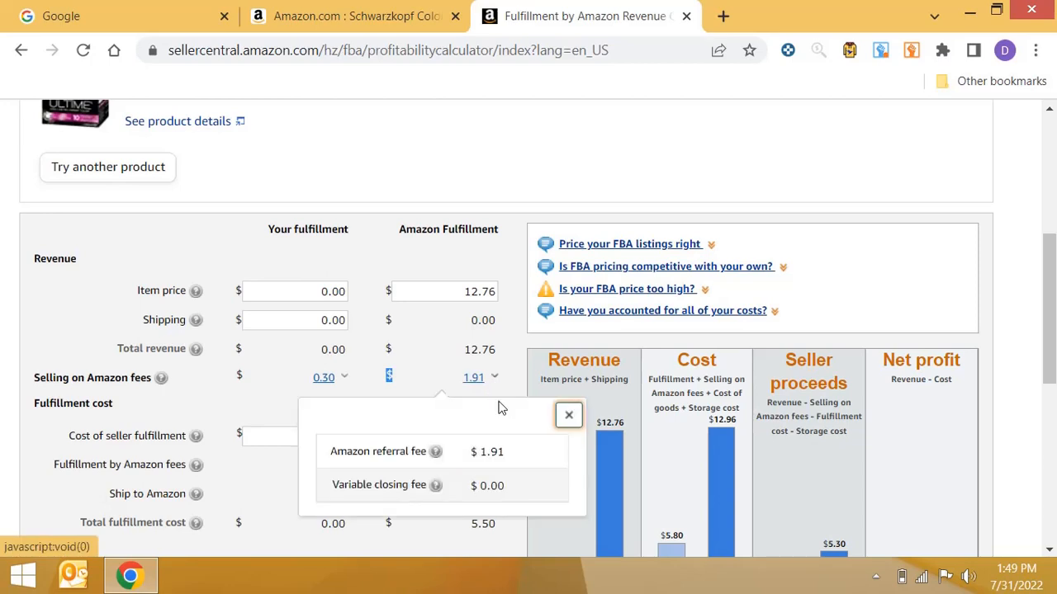
pyautogui.click(568, 416)
pyautogui.scroll(-1, 495, 413)
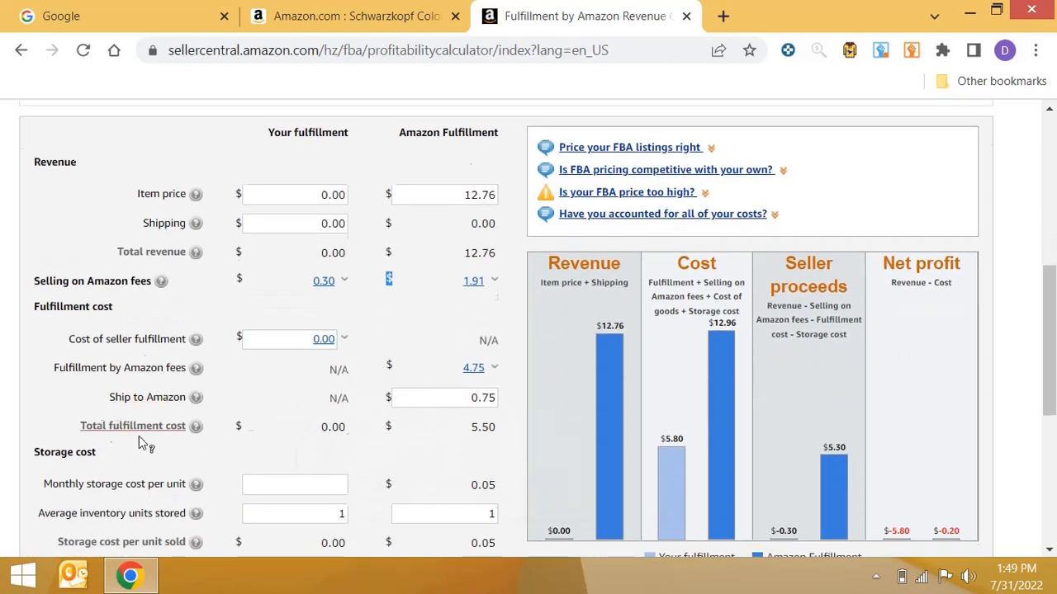
pyautogui.moveTo(201, 376)
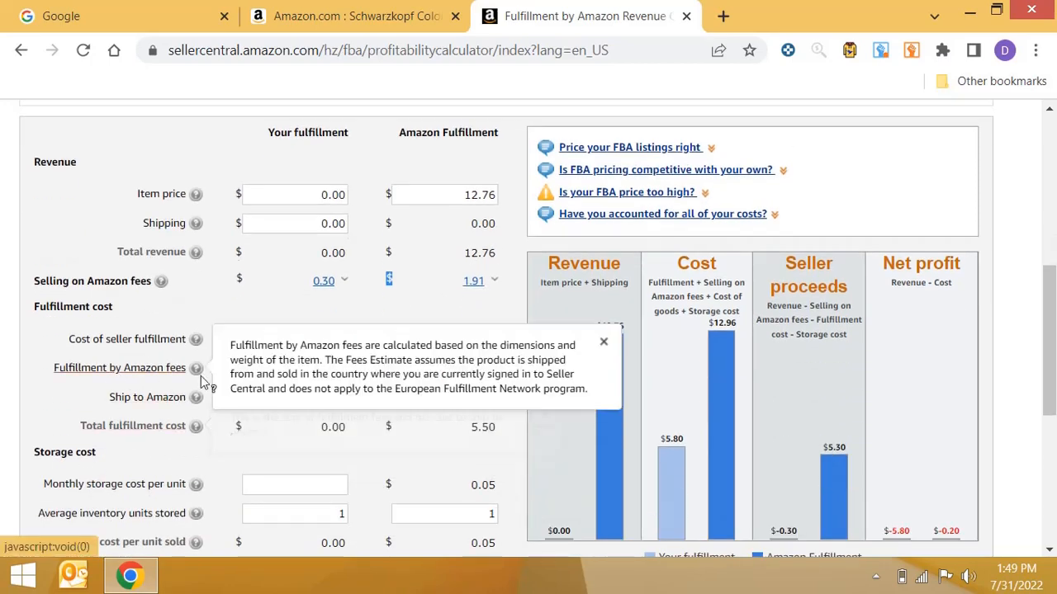
pyautogui.click(603, 345)
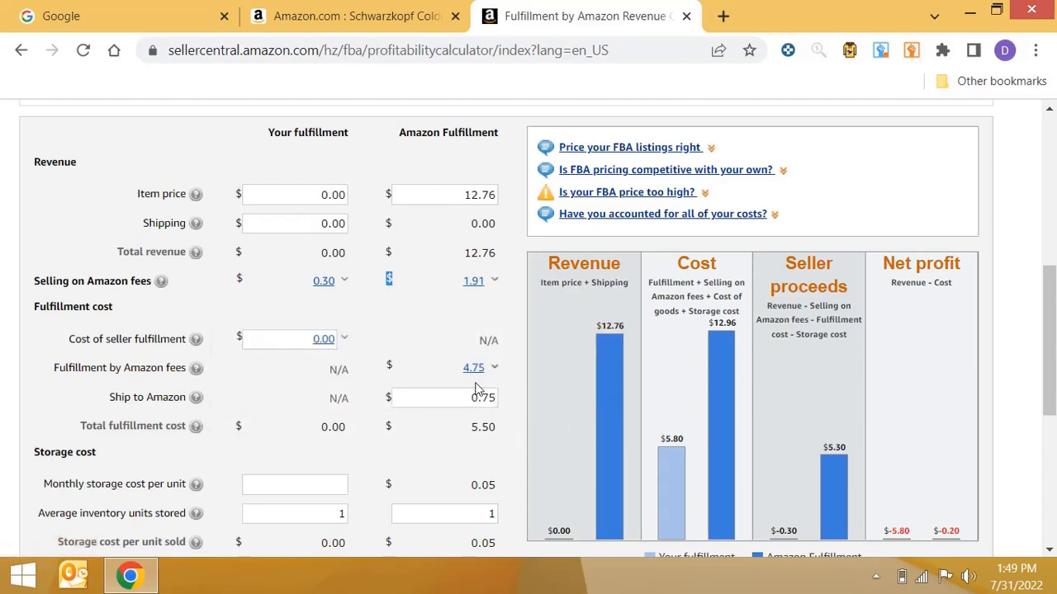
# Review the shipping, storage, product cost and item price values against the resulting net profit and margin.
pyautogui.scroll(-2, 477, 386)
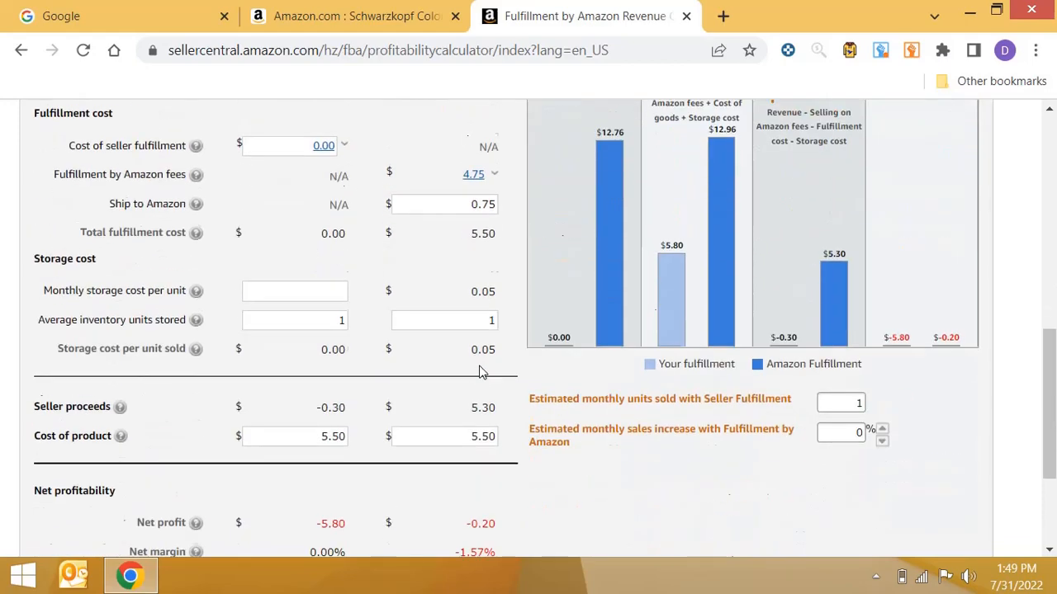
pyautogui.doubleClick(487, 319)
pyautogui.moveTo(461, 204); pyautogui.dragTo(514, 207)
pyautogui.scroll(4, 467, 334)
pyautogui.scroll(-5, 467, 334)
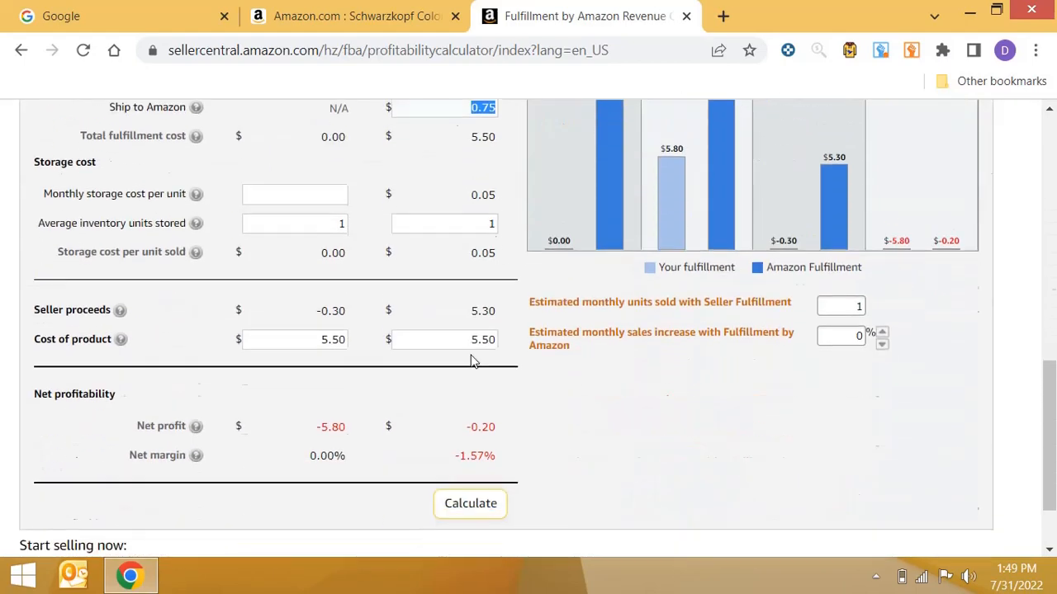
pyautogui.moveTo(455, 335); pyautogui.dragTo(493, 335)
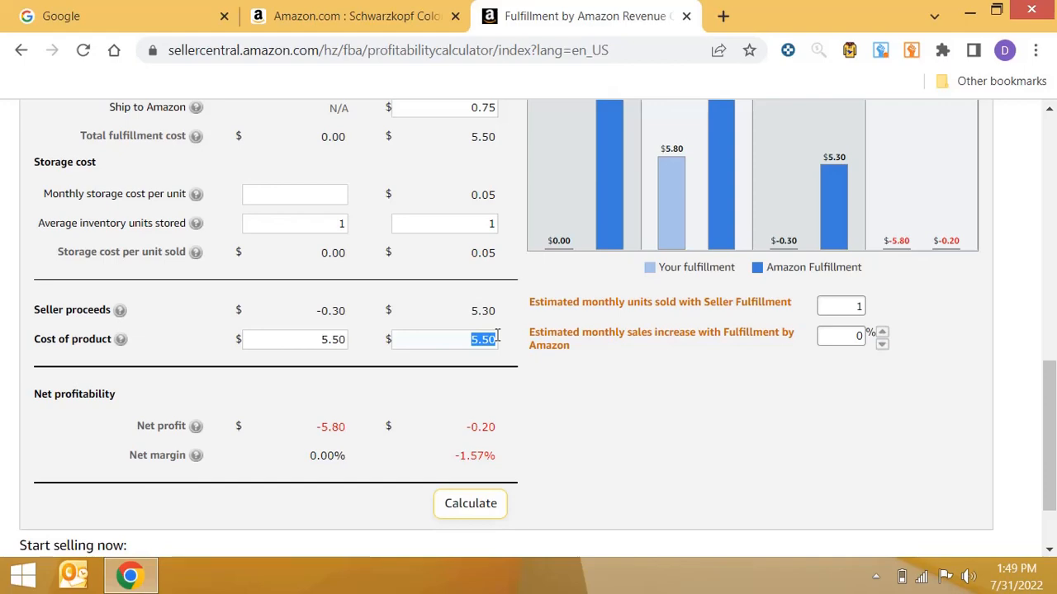
pyautogui.scroll(5, 497, 335)
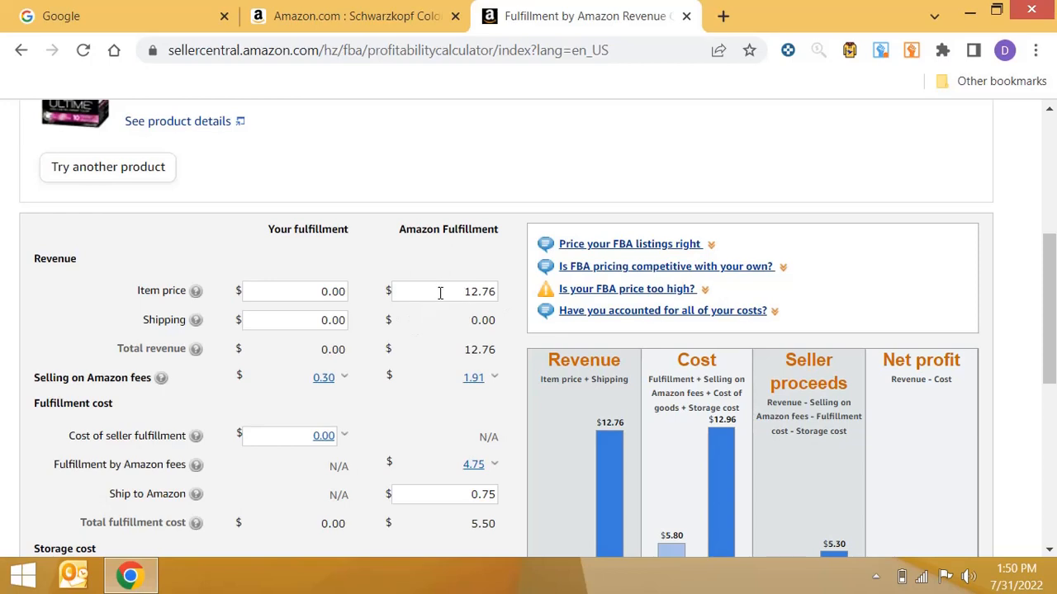
pyautogui.doubleClick(473, 291)
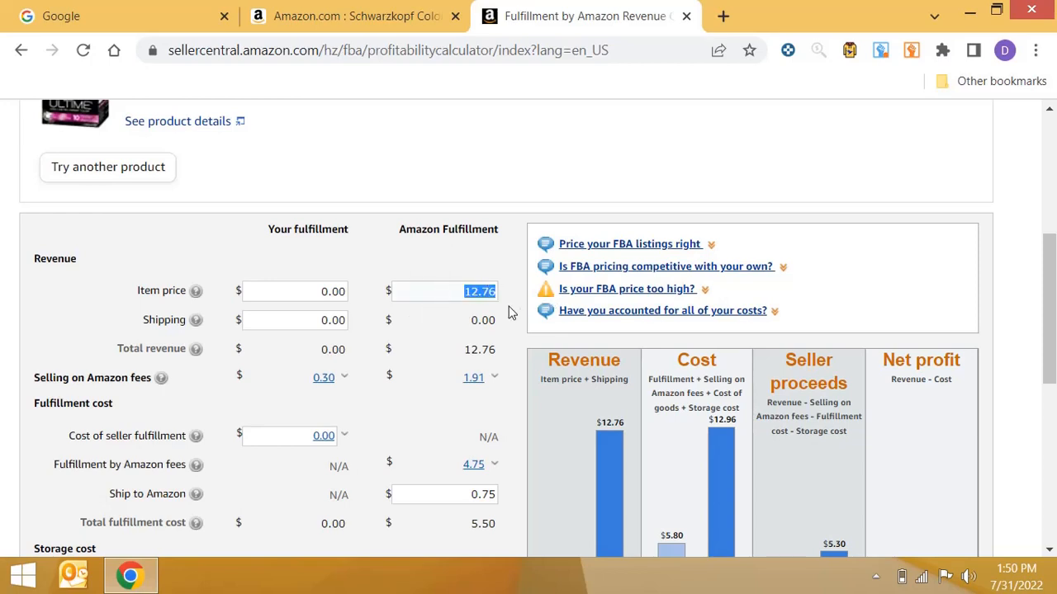
pyautogui.scroll(-5, 516, 322)
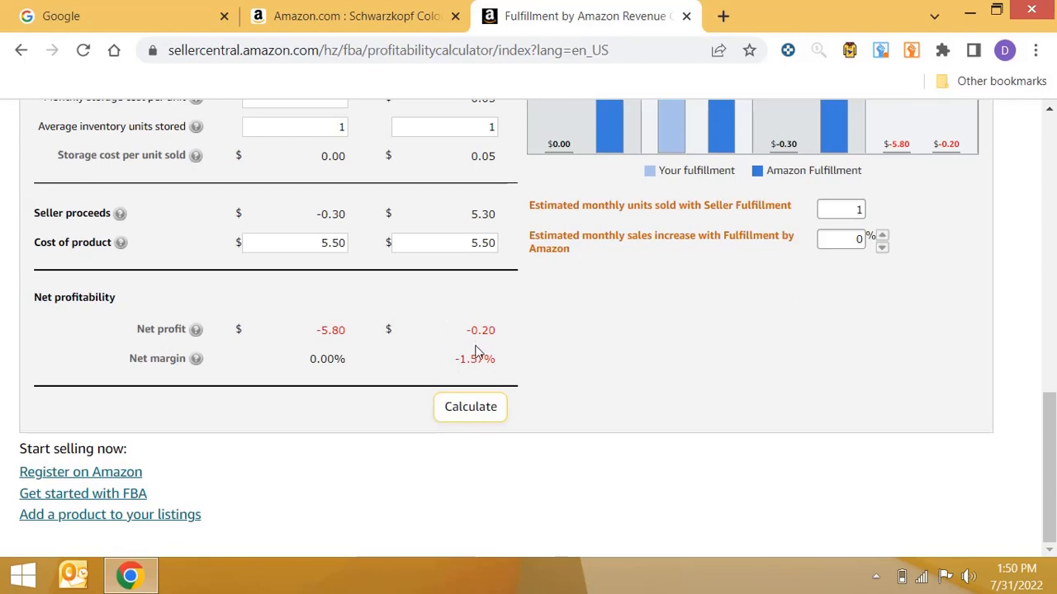
# Set the Amazon Fulfillment item price to 13.5 and recalculate the profitability.
pyautogui.scroll(4, 484, 380)
pyautogui.scroll(4, 476, 385)
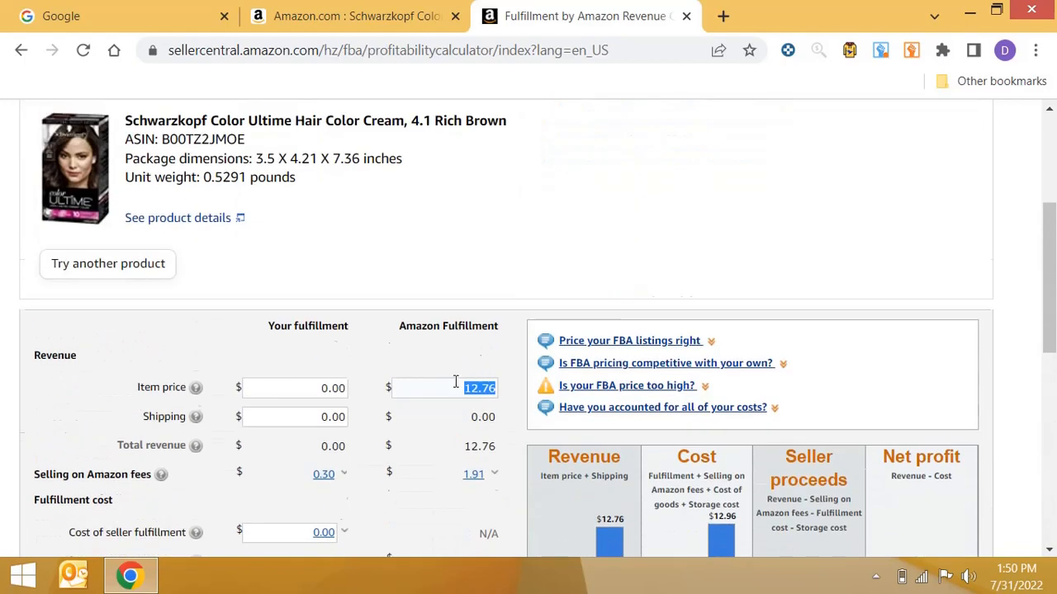
pyautogui.moveTo(458, 380); pyautogui.dragTo(528, 392)
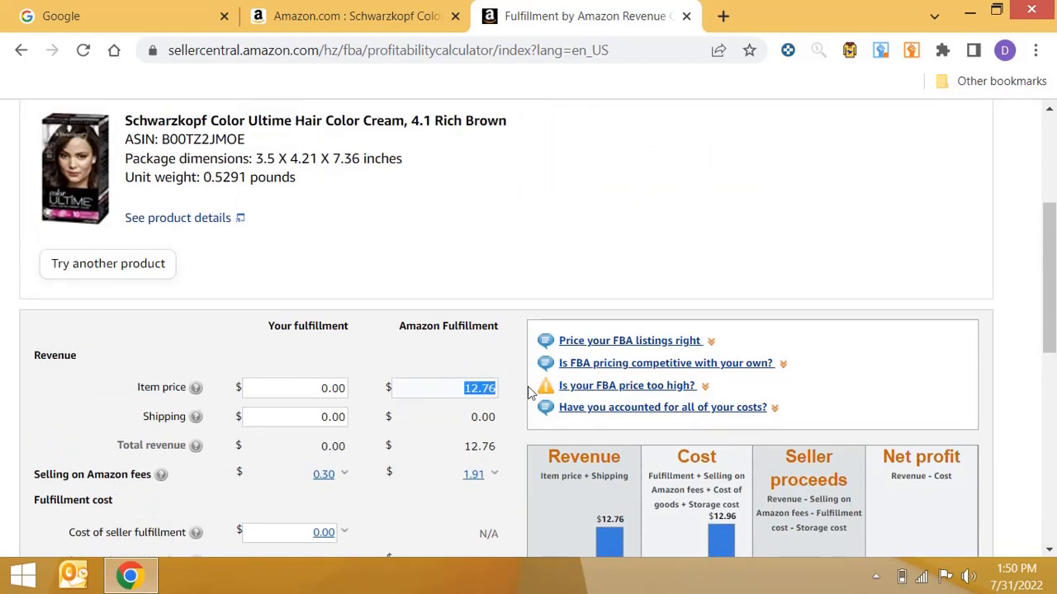
pyautogui.press('BackSpace')
pyautogui.write('13.5')
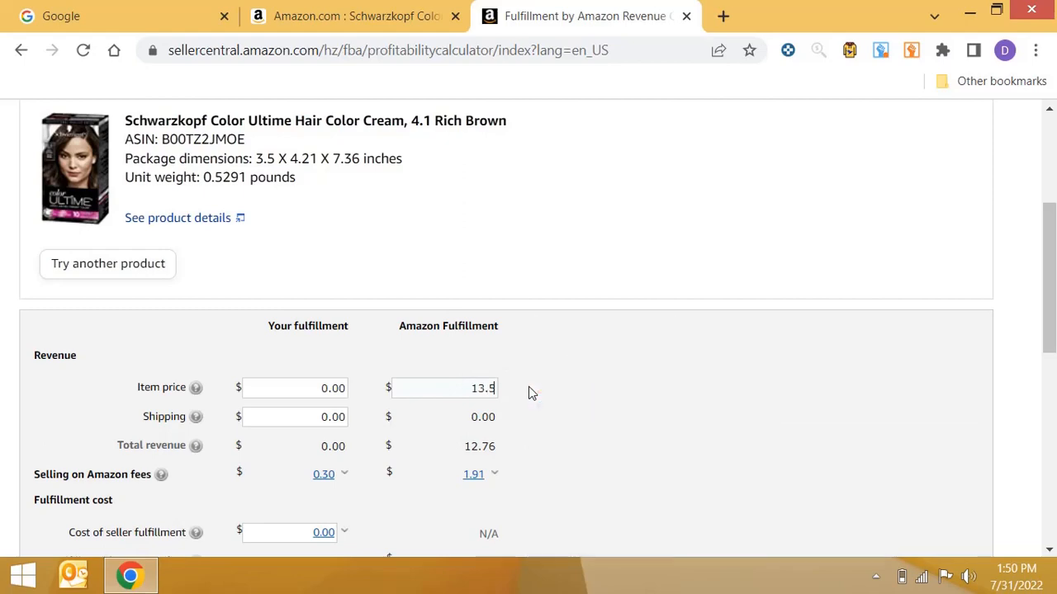
pyautogui.scroll(-2, 528, 388)
pyautogui.scroll(-5, 519, 408)
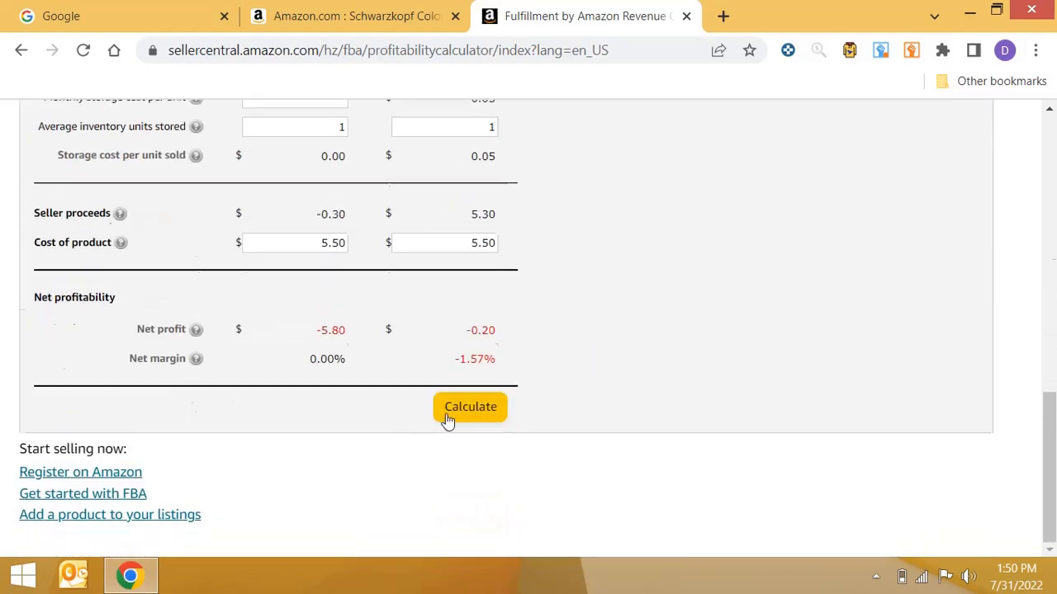
pyautogui.click(447, 417)
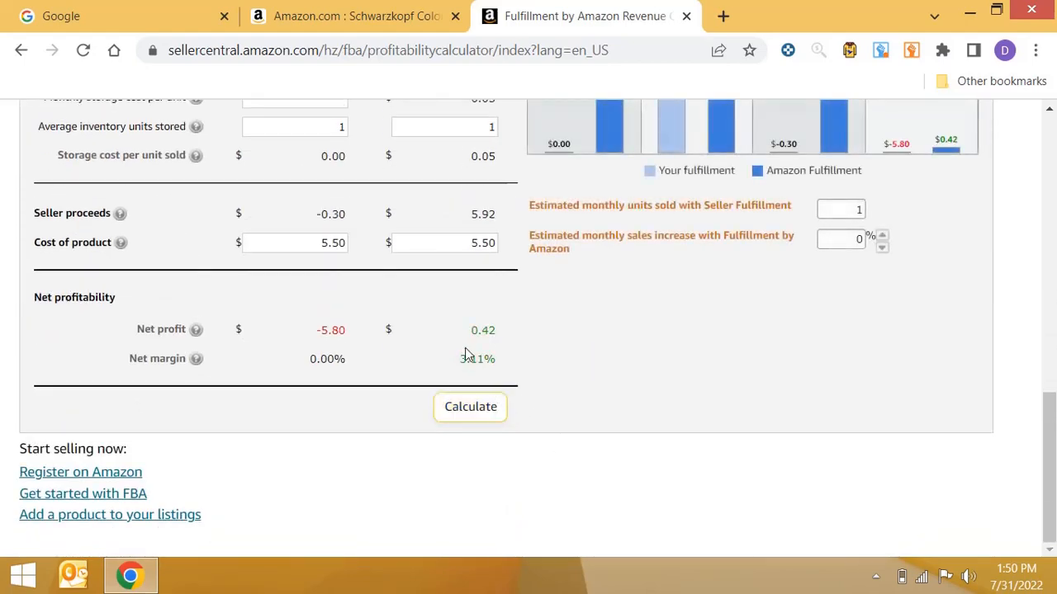
# Examine the selling, fulfillment and storage costs, and read the explanation of the Fulfillment by Amazon fees.
pyautogui.scroll(5, 466, 348)
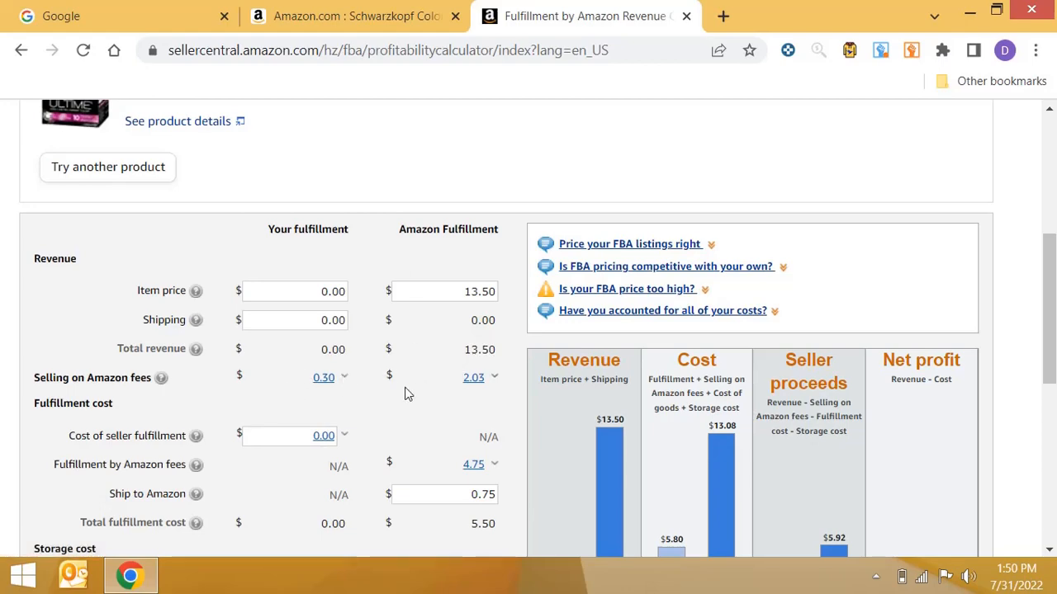
pyautogui.scroll(-2, 405, 394)
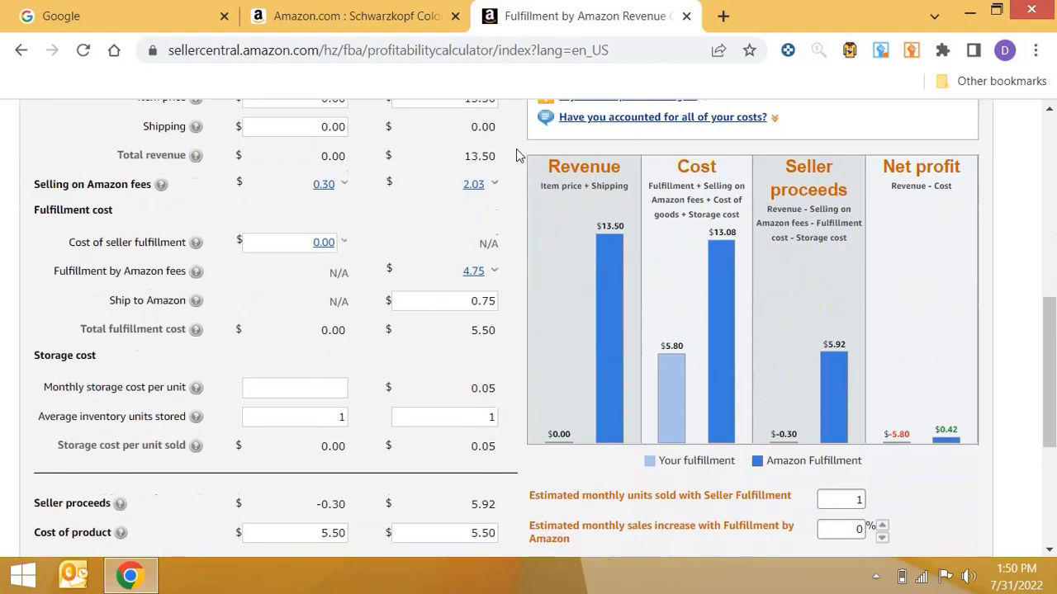
pyautogui.click(115, 269)
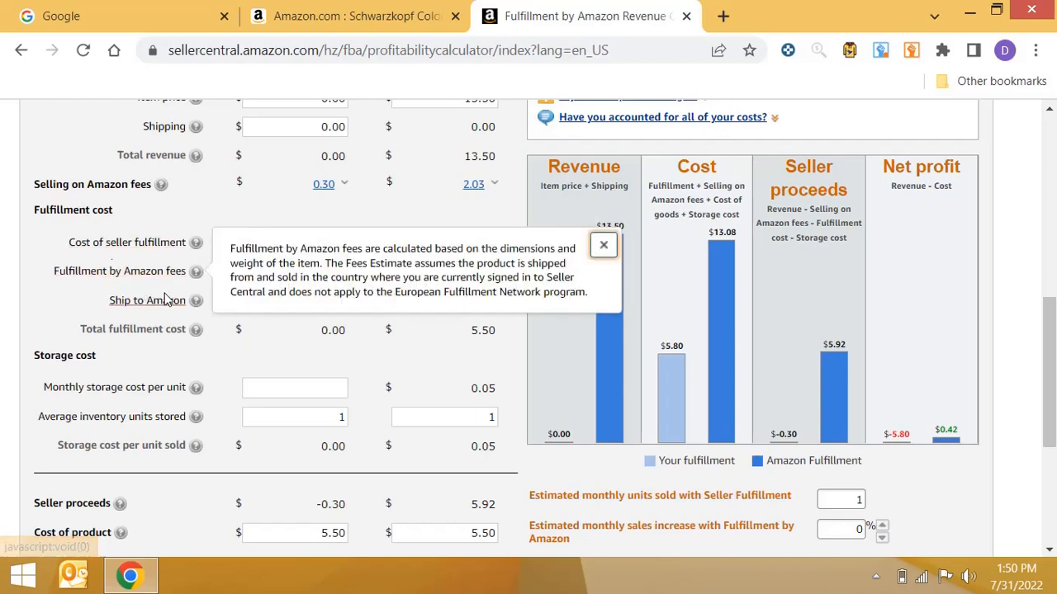
pyautogui.click(603, 245)
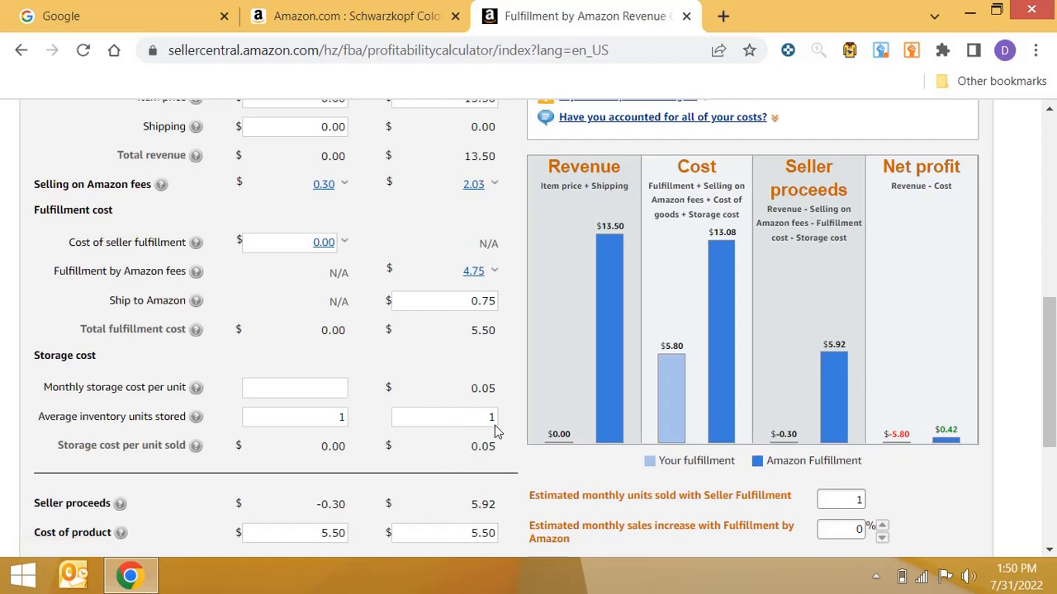
pyautogui.scroll(-4, 460, 367)
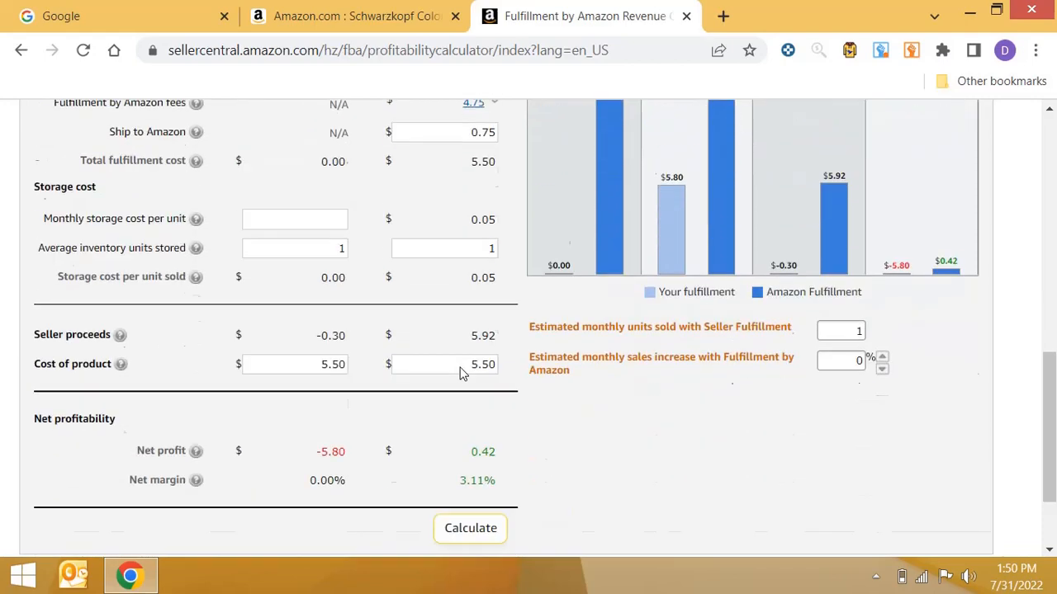
# Compare the Amazon Fulfillment item price and cost of product with the resulting net profit and net margin.
pyautogui.scroll(8, 366, 427)
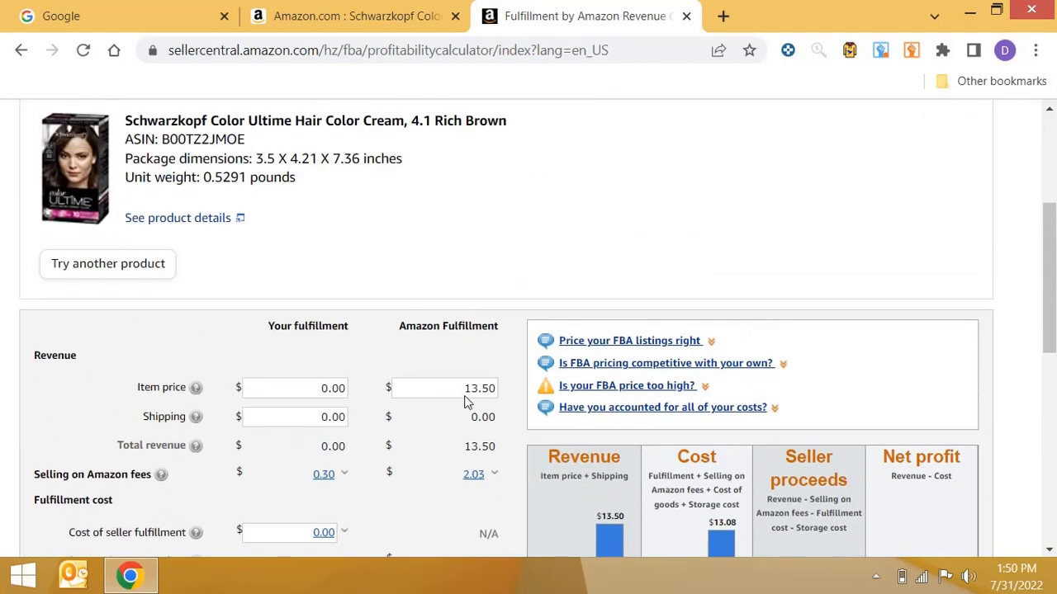
pyautogui.moveTo(448, 382); pyautogui.dragTo(502, 384)
pyautogui.scroll(-4, 512, 380)
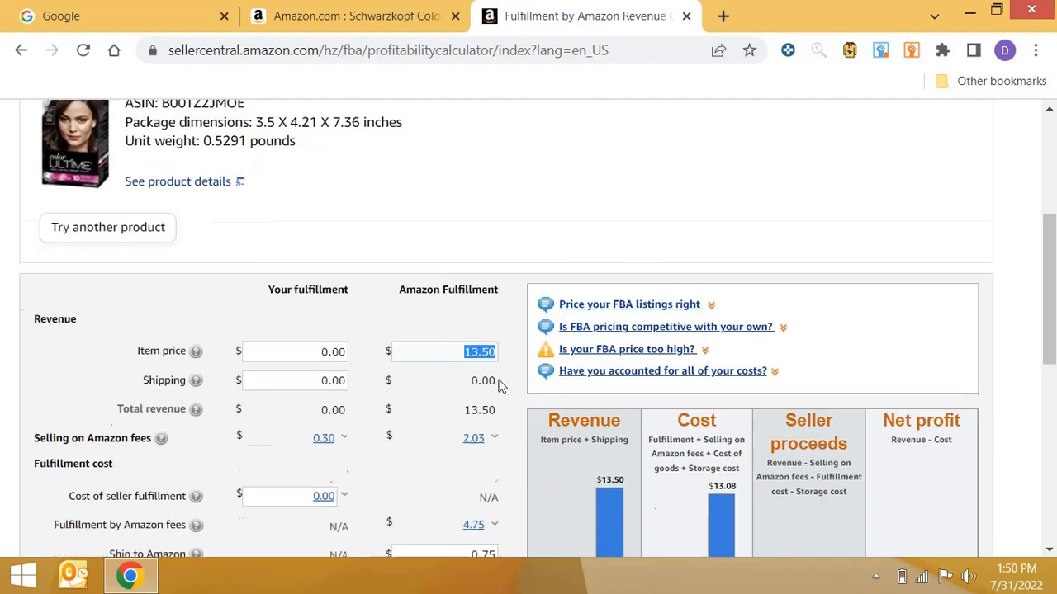
pyautogui.scroll(-4, 499, 396)
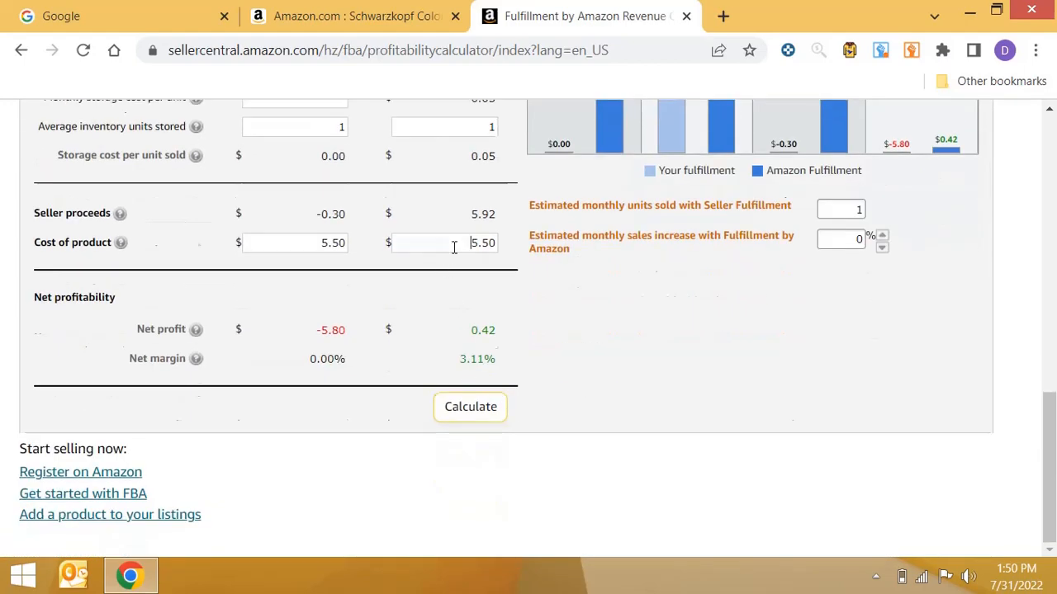
pyautogui.moveTo(455, 245); pyautogui.dragTo(511, 250)
pyautogui.scroll(5, 505, 392)
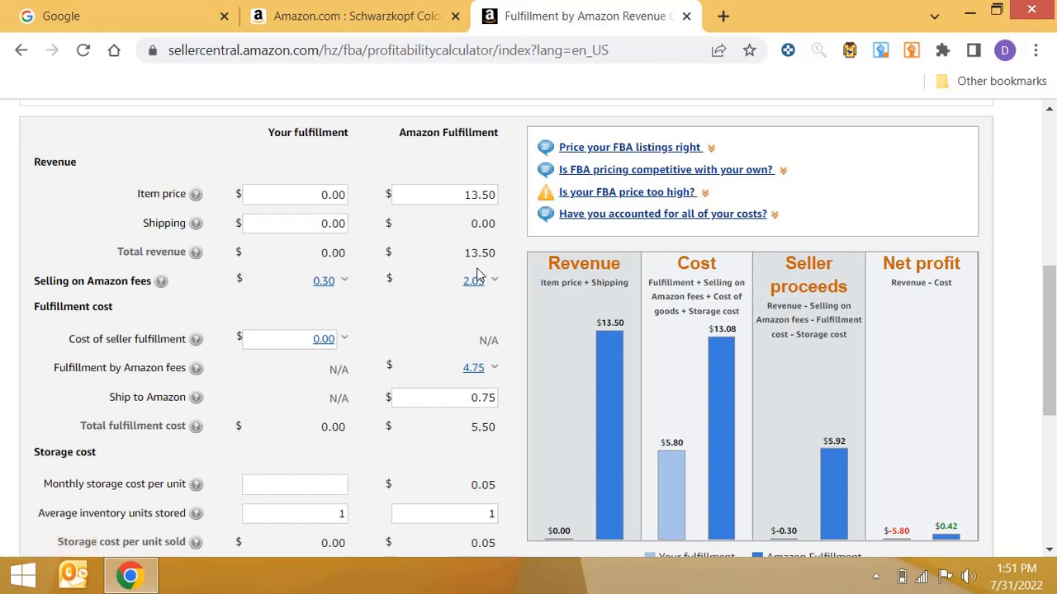
pyautogui.scroll(-1, 470, 305)
pyautogui.scroll(-3, 468, 314)
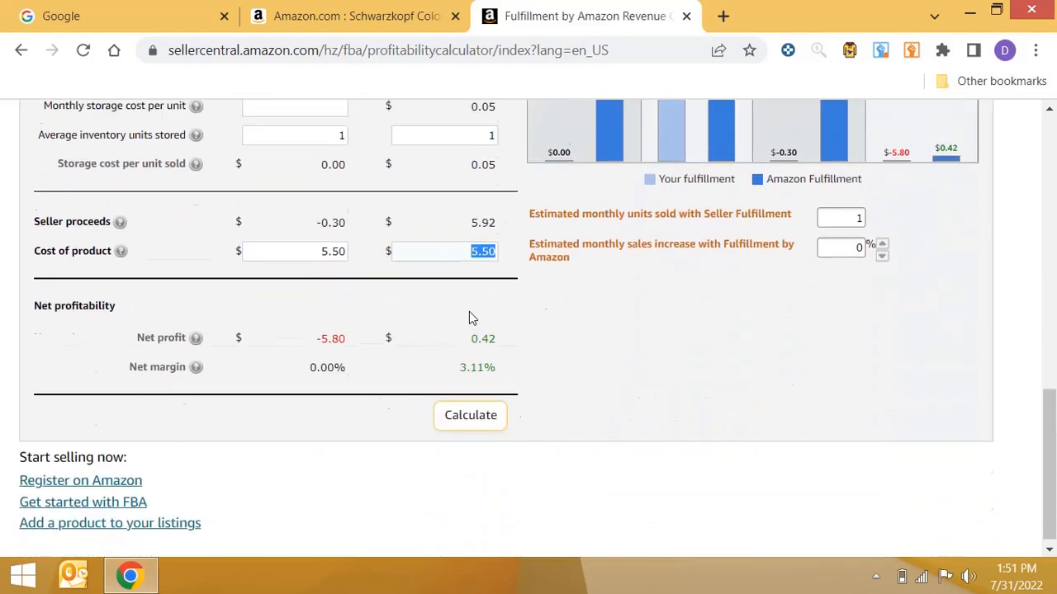
pyautogui.moveTo(543, 381); pyautogui.dragTo(521, 332)
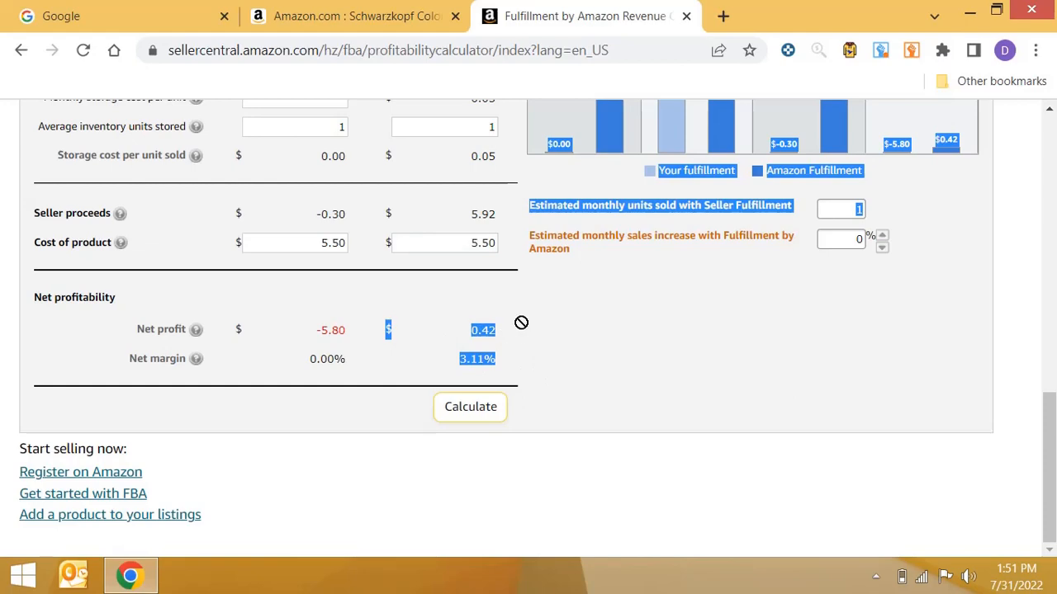
pyautogui.click(521, 328)
# Go over the revenue, fulfillment cost, storage cost and net profitability sections of the recalculated estimate once more.
pyautogui.scroll(3, 520, 329)
pyautogui.scroll(2, 520, 329)
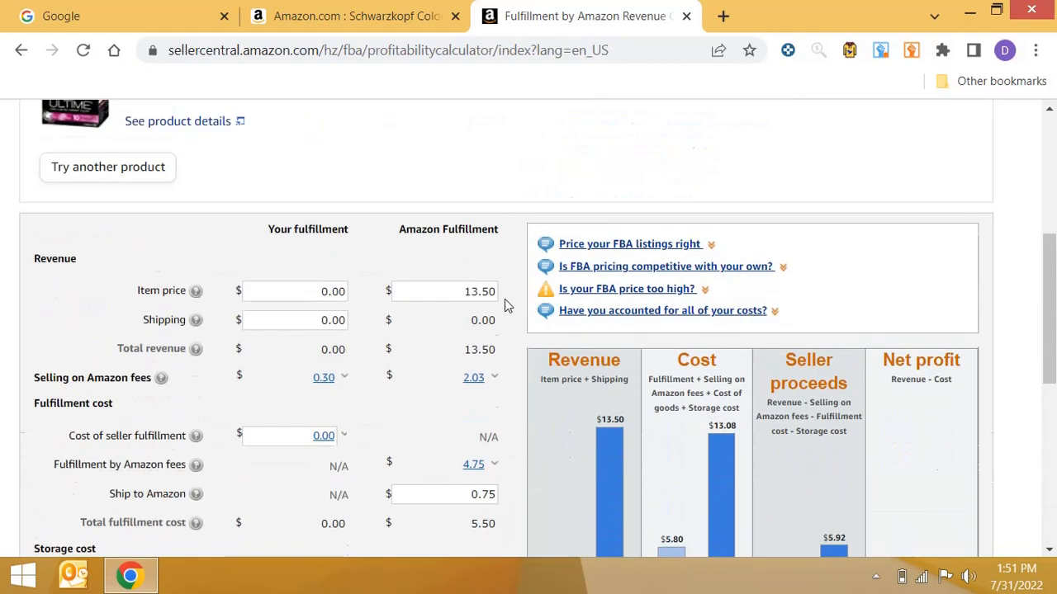
pyautogui.scroll(-5, 493, 302)
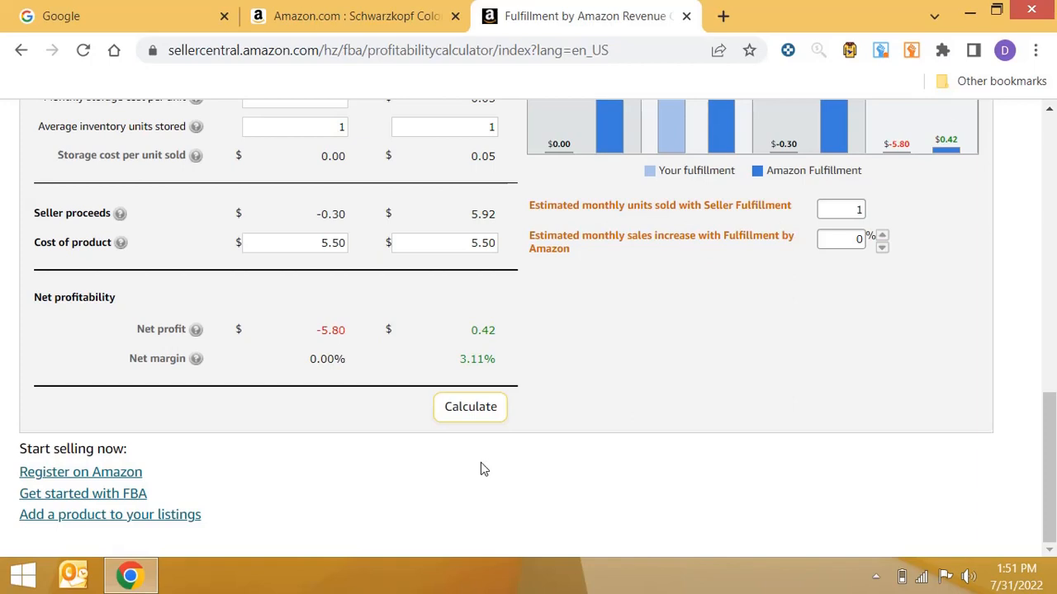
pyautogui.scroll(1, 480, 462)
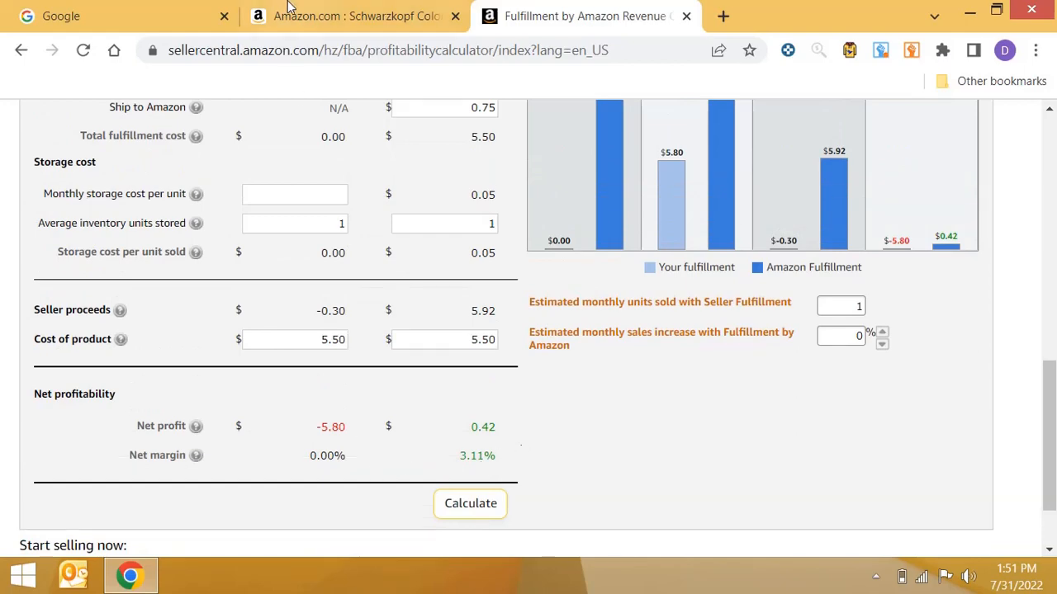
pyautogui.scroll(3, 493, 293)
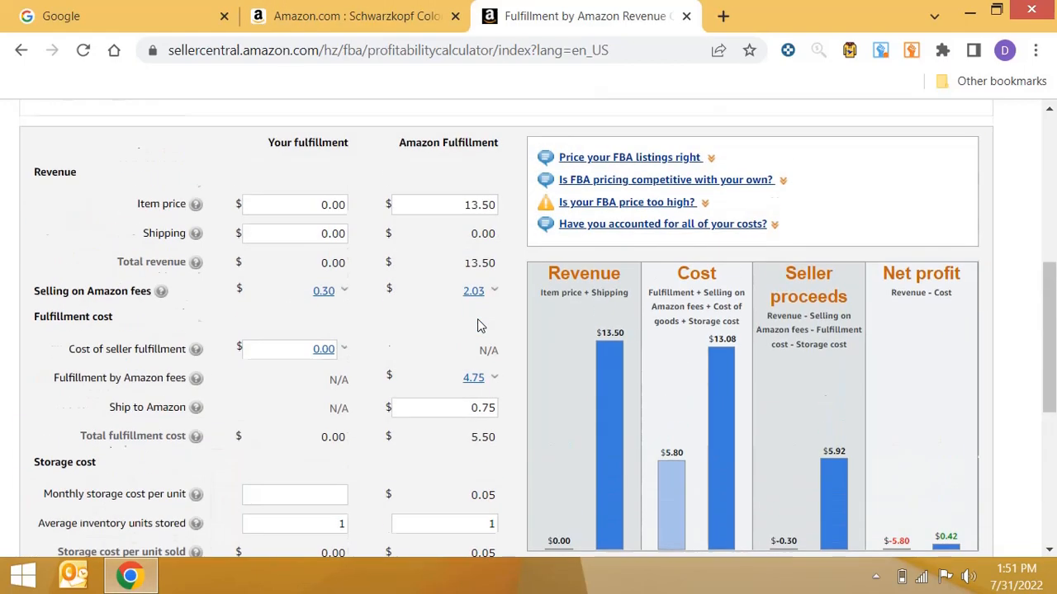
pyautogui.scroll(-1, 477, 297)
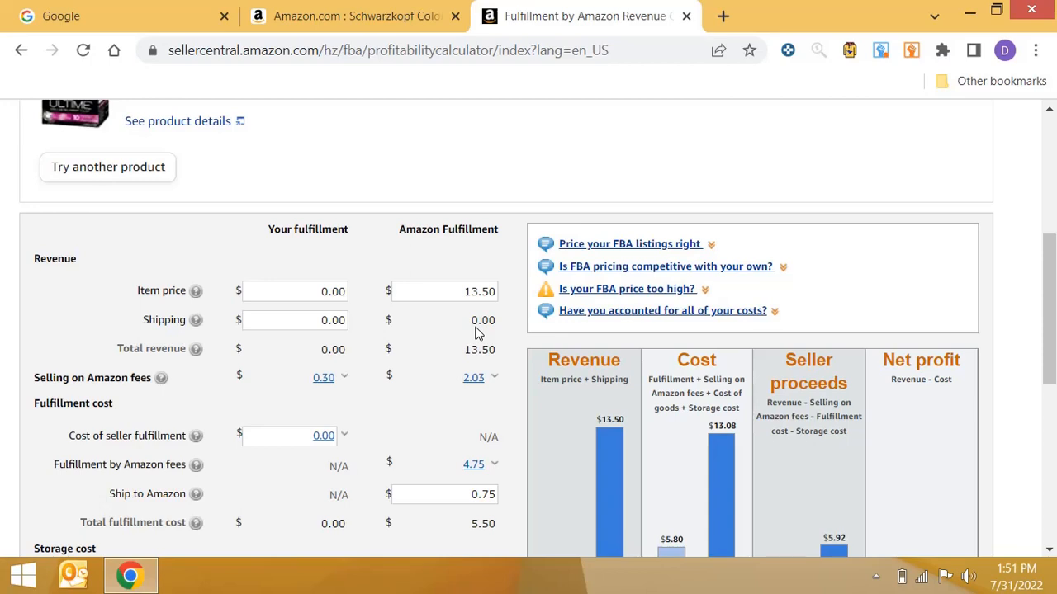
pyautogui.scroll(3, 479, 330)
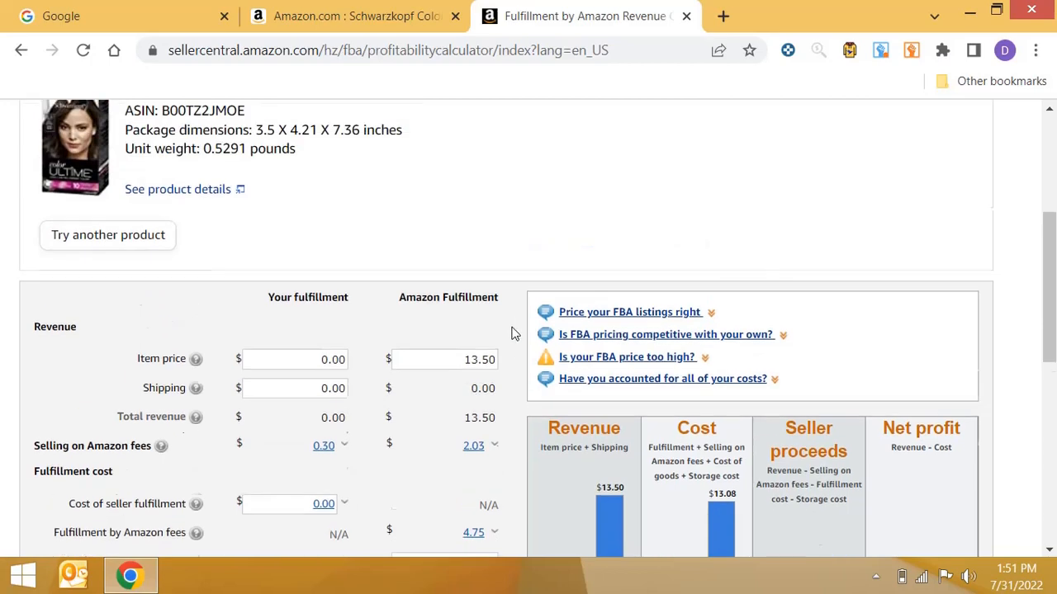
pyautogui.click(130, 576)
pyautogui.click(876, 580)
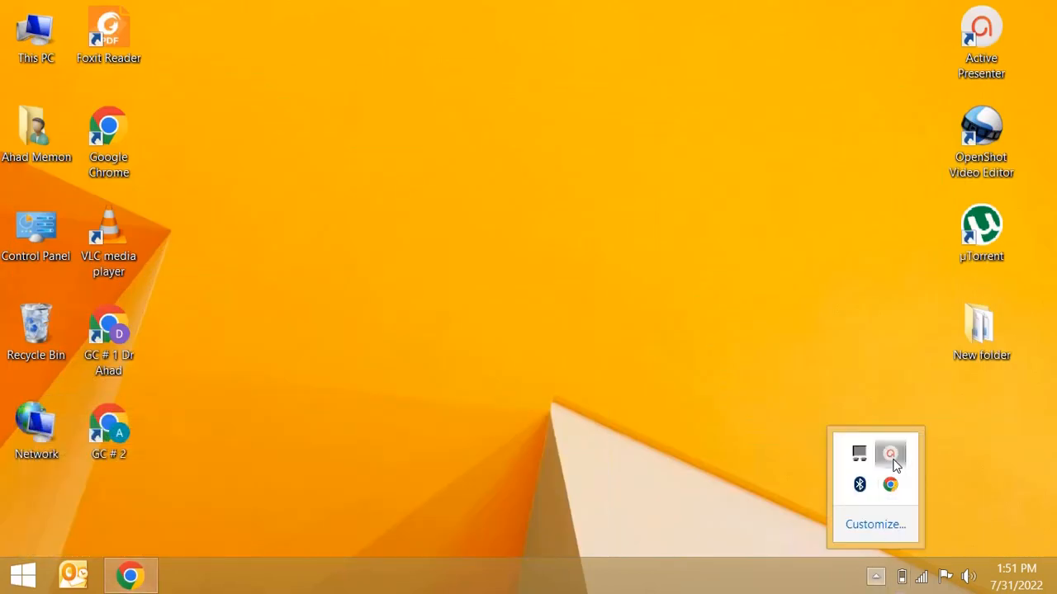
pyautogui.click(888, 456)
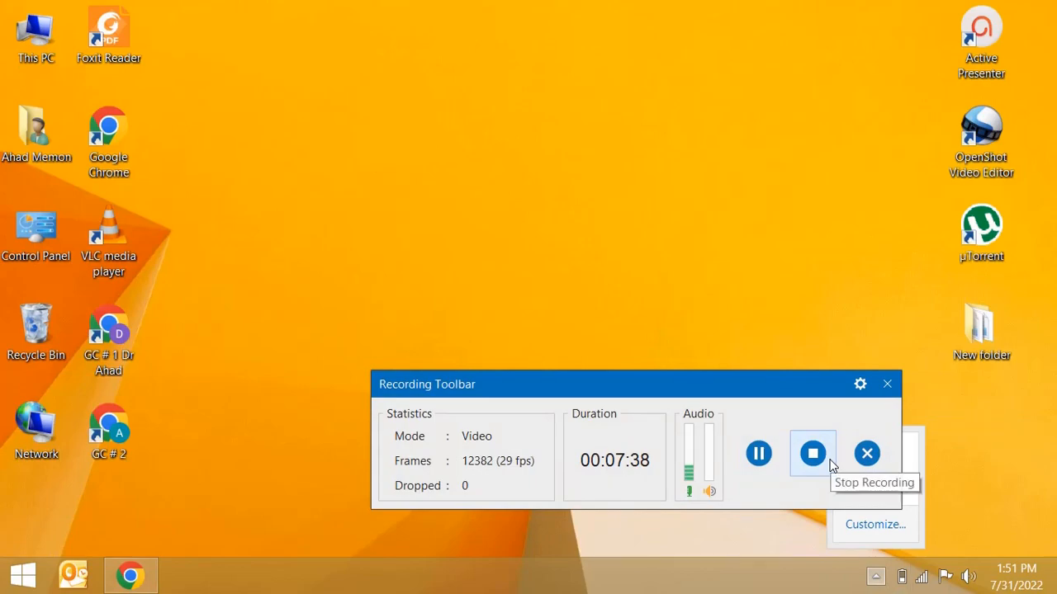